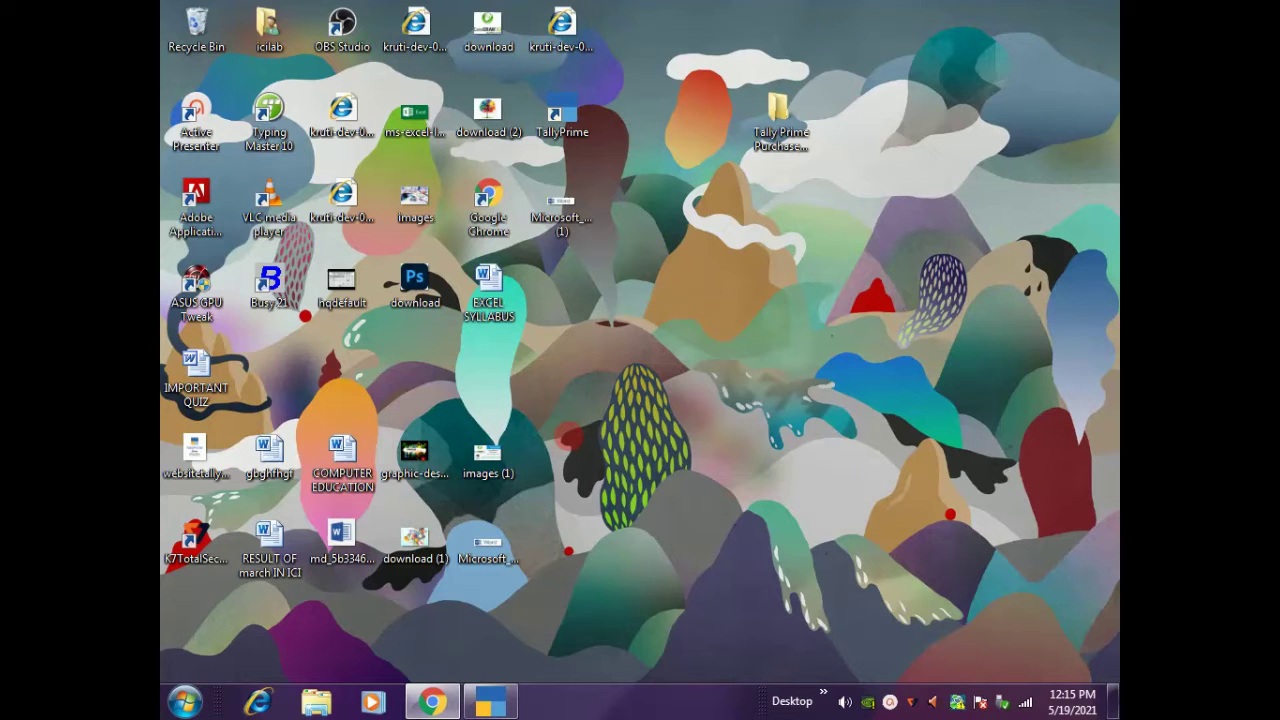
# Switch to TallyPrime and review the Stock Summary report of the company's current stock items.
pyautogui.click(490, 702)
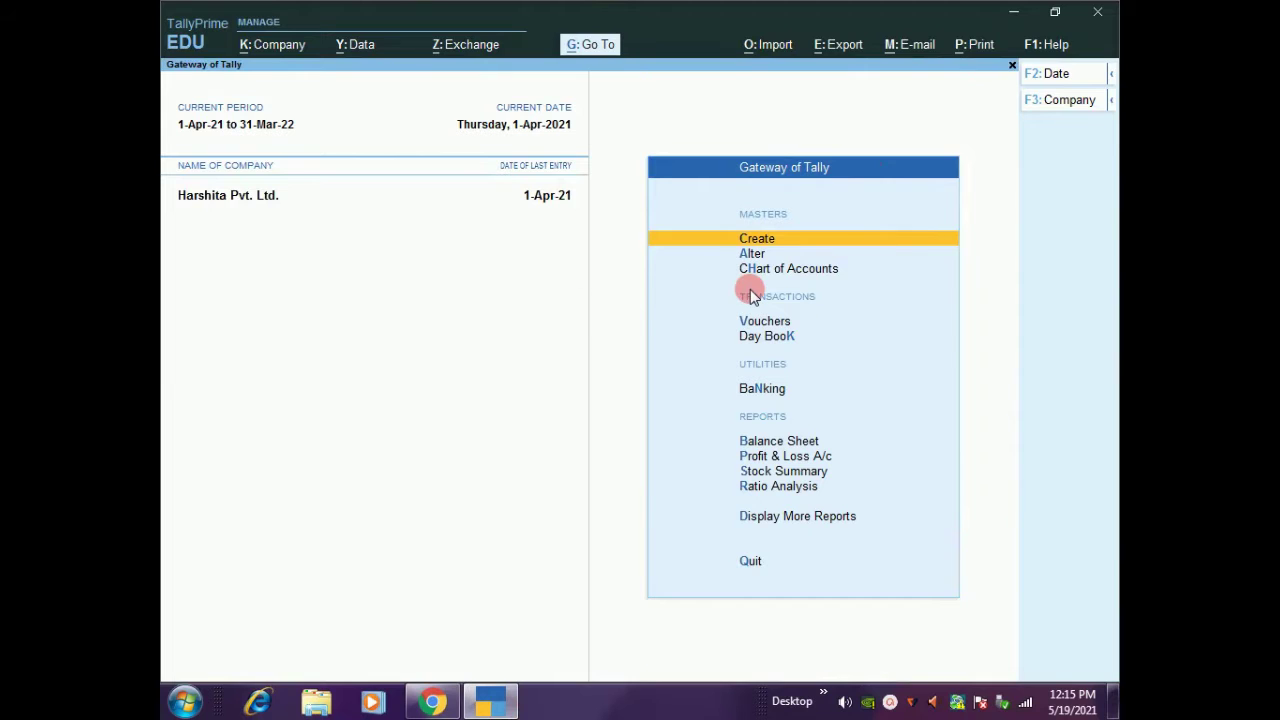
pyautogui.press('Down')
pyautogui.press('Down')
pyautogui.press('Down')
pyautogui.press('Down')
pyautogui.press('Down')
pyautogui.press('Down')
pyautogui.press('Down')
pyautogui.press('Down')
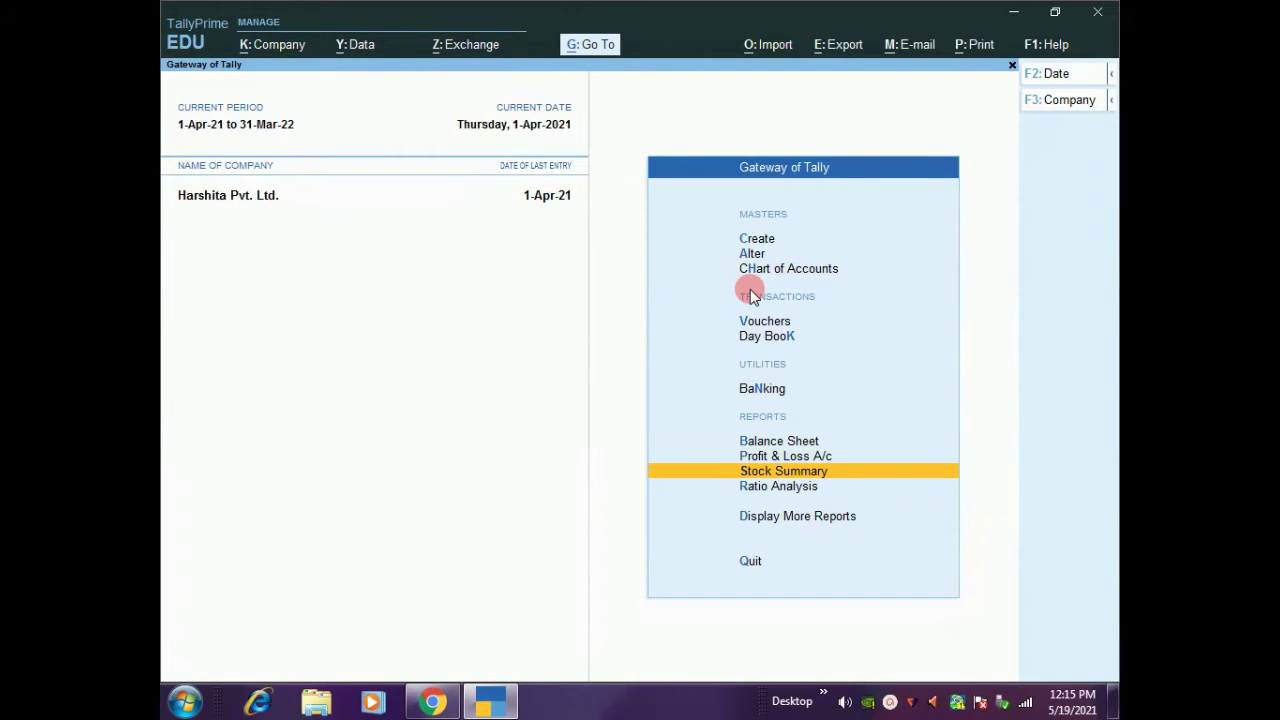
pyautogui.press('Return')
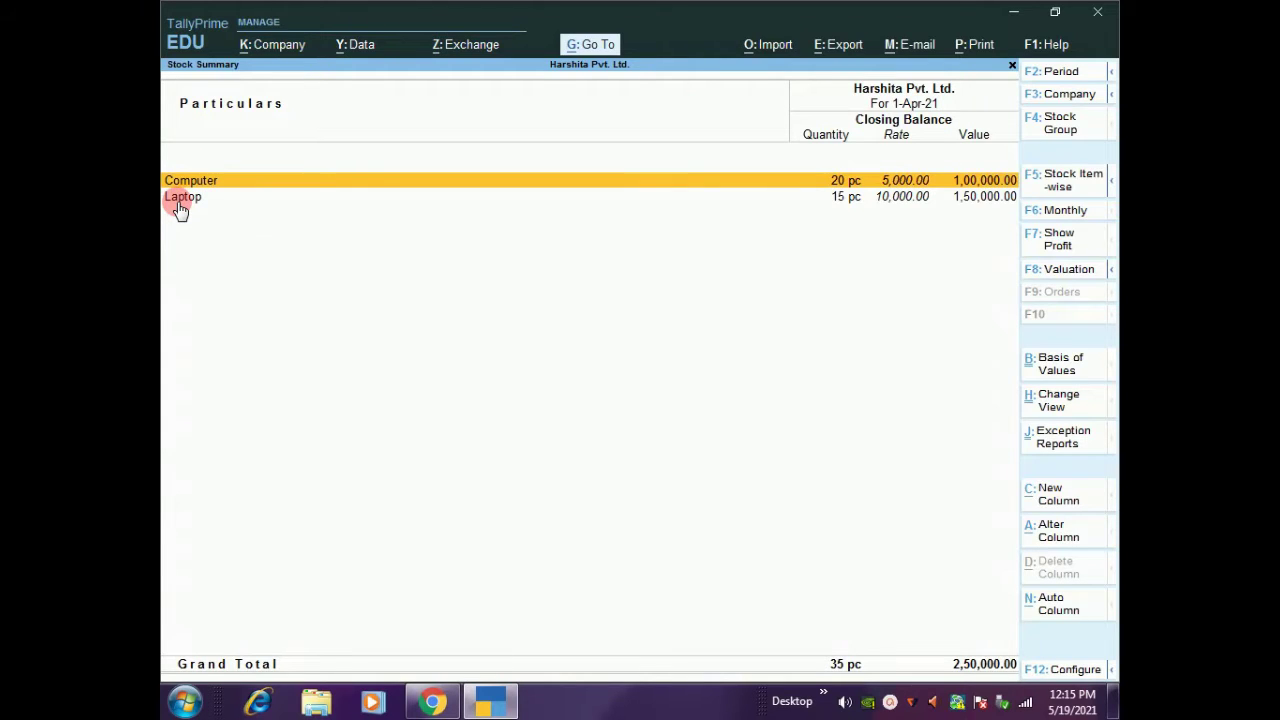
pyautogui.press('Escape')
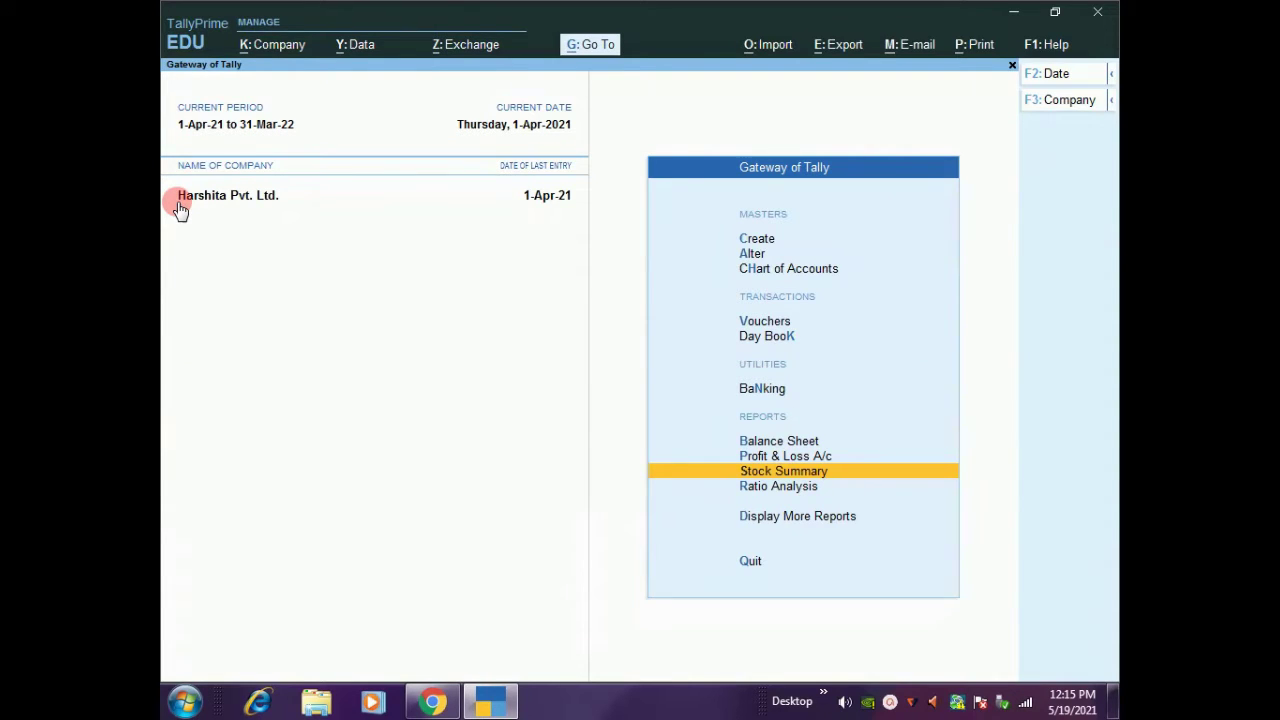
# Open a new purchase voucher with supplier invoice number 456 and invoice date 1-Apr-21.
pyautogui.press('Up')
pyautogui.press('Up')
pyautogui.press('Up')
pyautogui.press('Up')
pyautogui.press('Up')
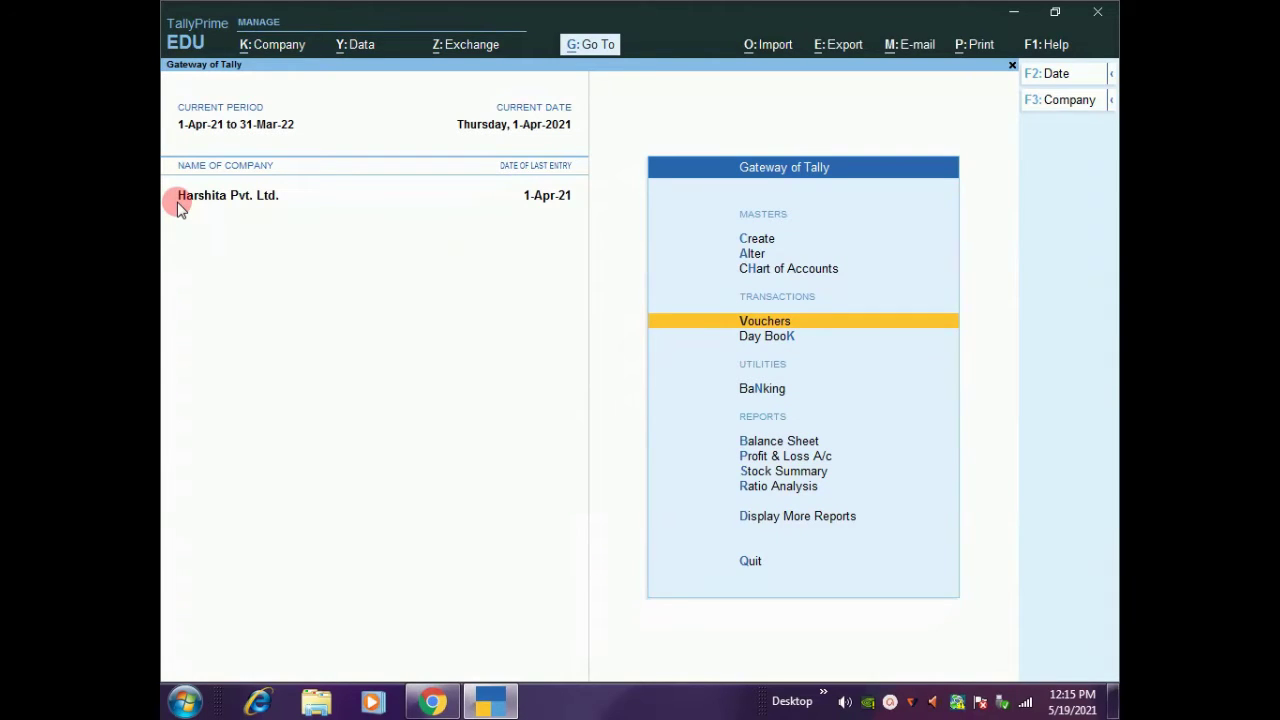
pyautogui.press('Return')
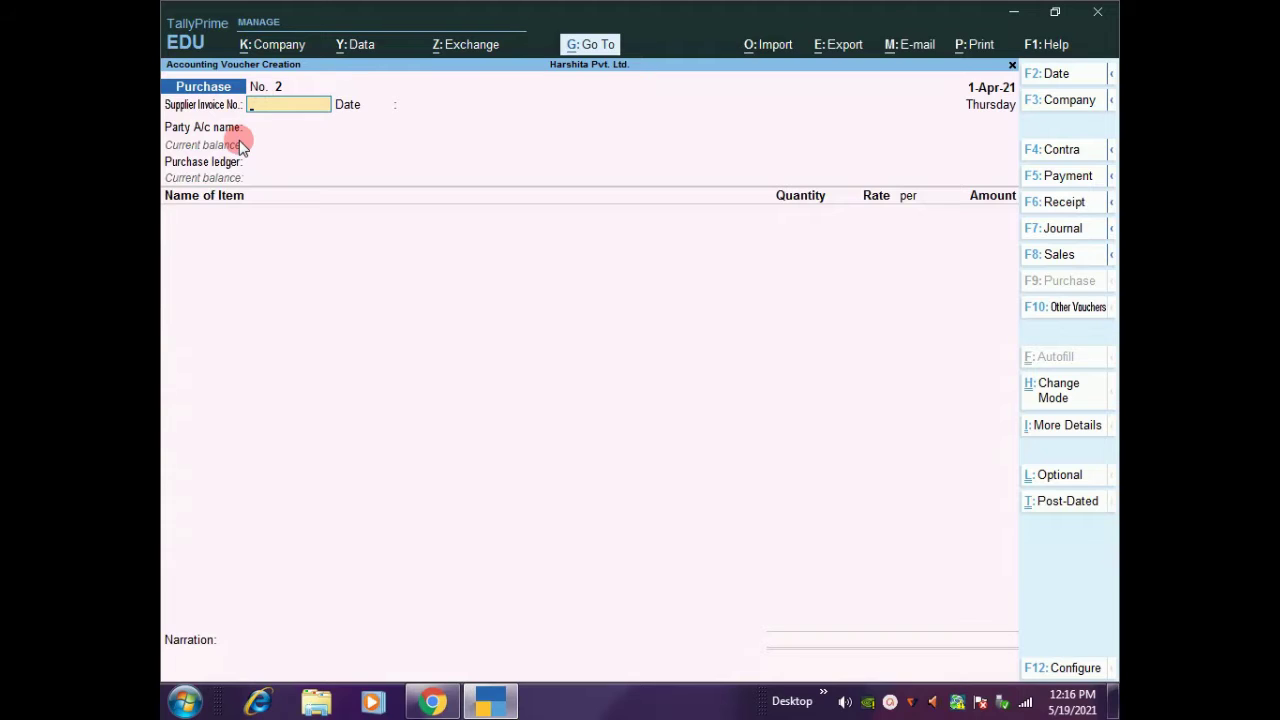
pyautogui.write('456')
pyautogui.press('Return')
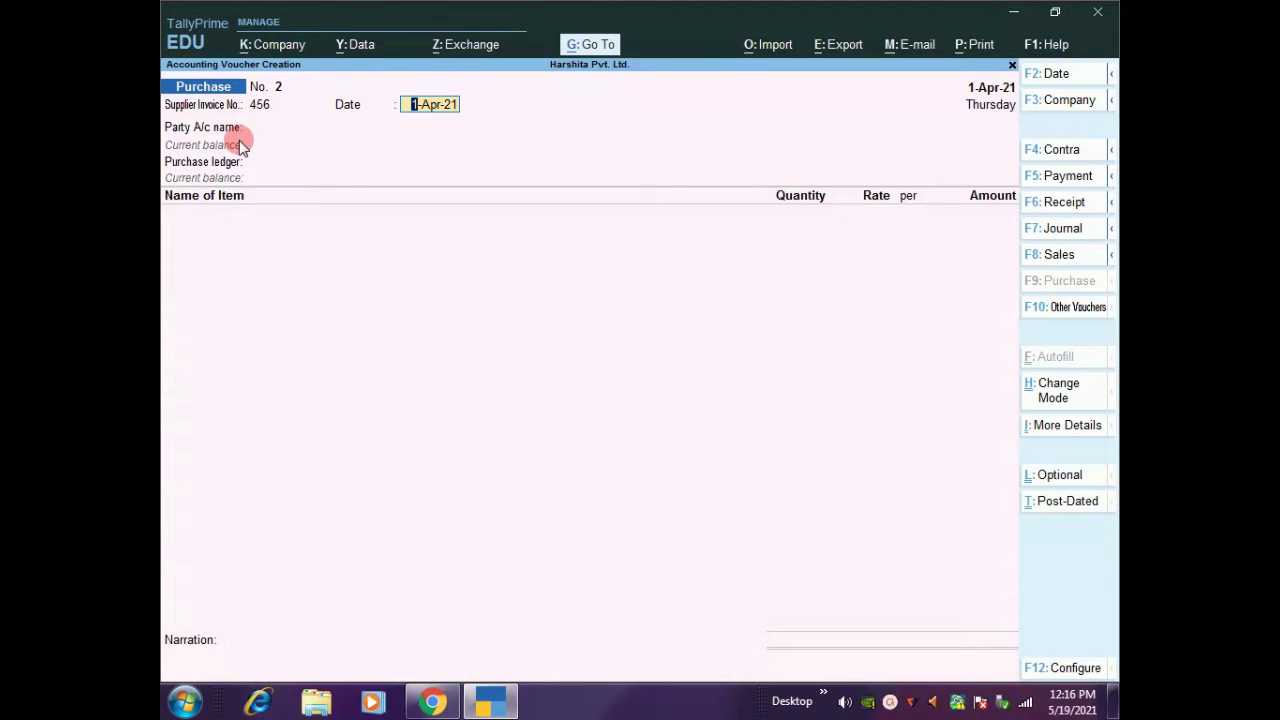
pyautogui.press('Return')
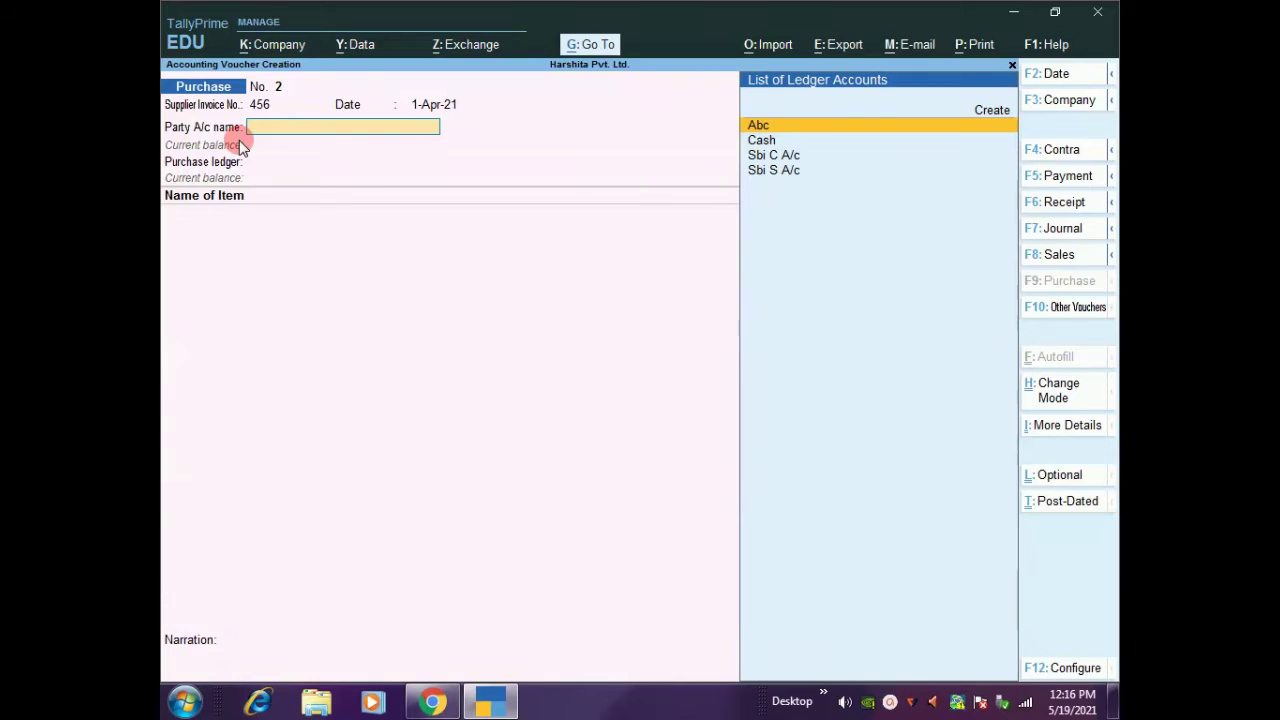
# Create a new party ledger from the voucher, named AC TRADERS CREDITOR, under the Sundry Creditors group.
pyautogui.press('Down')
pyautogui.press('Down')
pyautogui.press('Up')
pyautogui.press('Down')
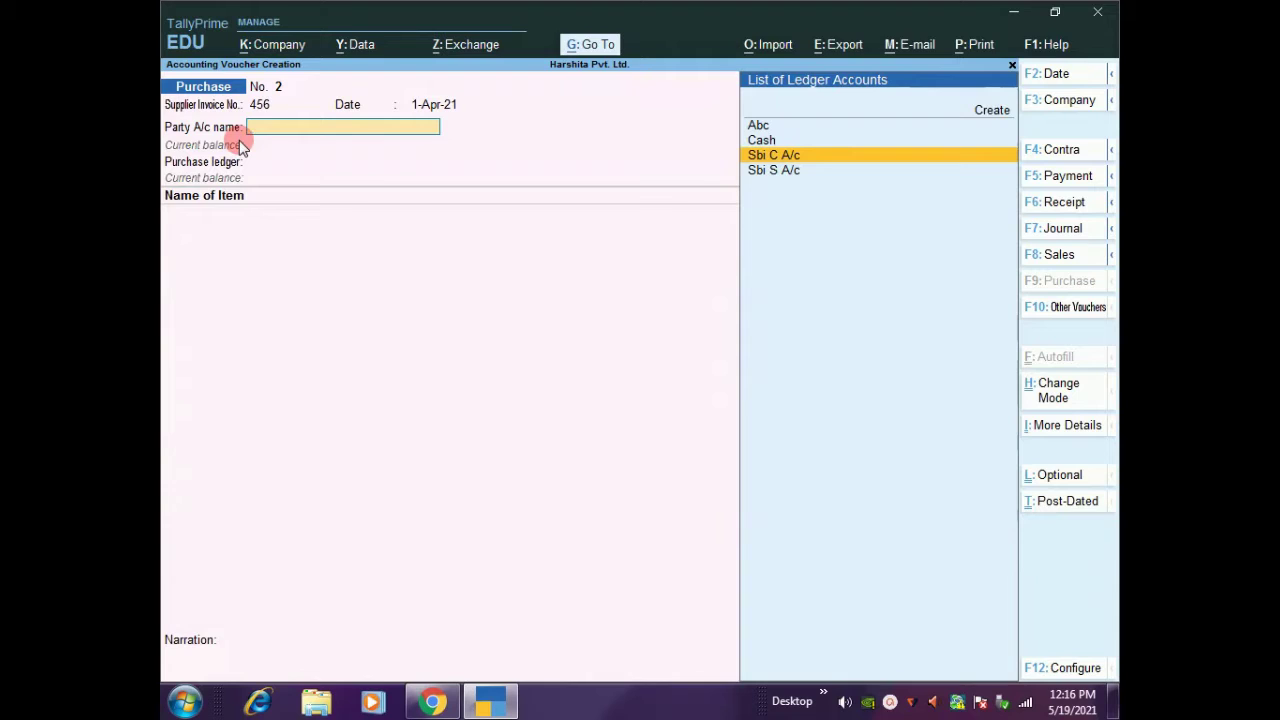
pyautogui.hotkey('alt', 'c')
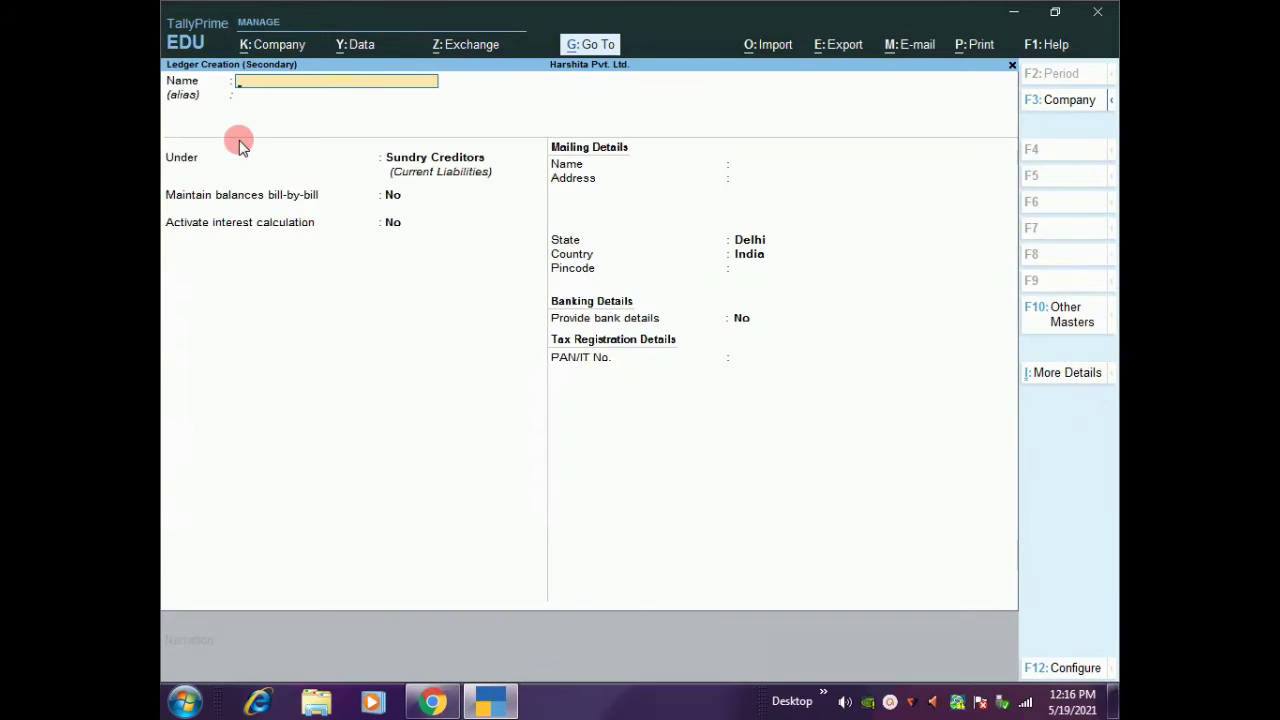
pyautogui.write('AC TRADERSCRE')
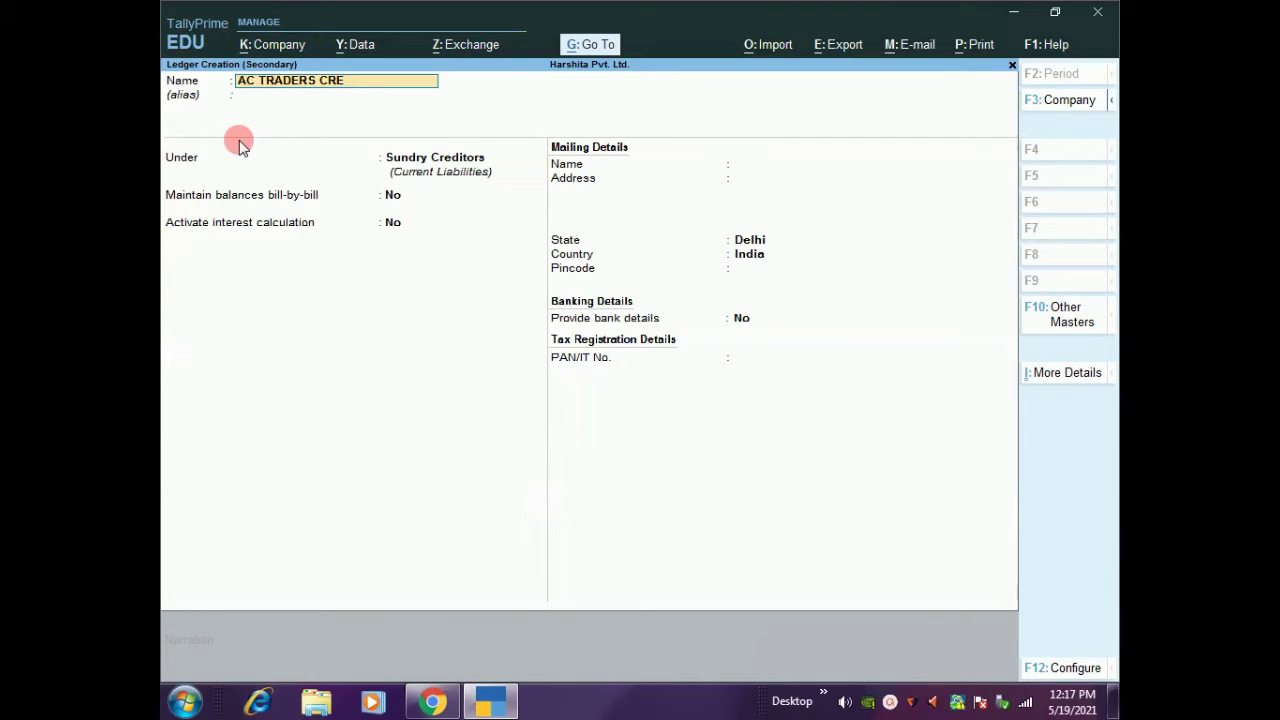
pyautogui.write('DITOR')
pyautogui.press('Return')
pyautogui.press('Return')
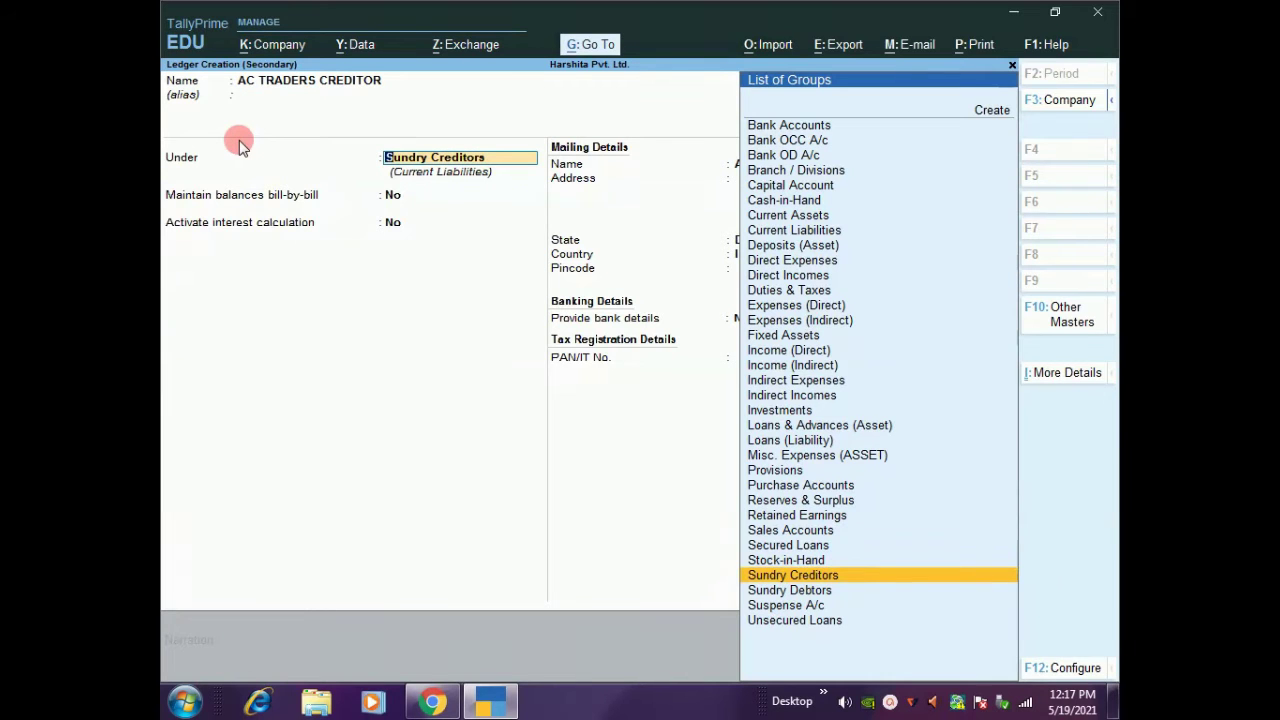
pyautogui.press('Return')
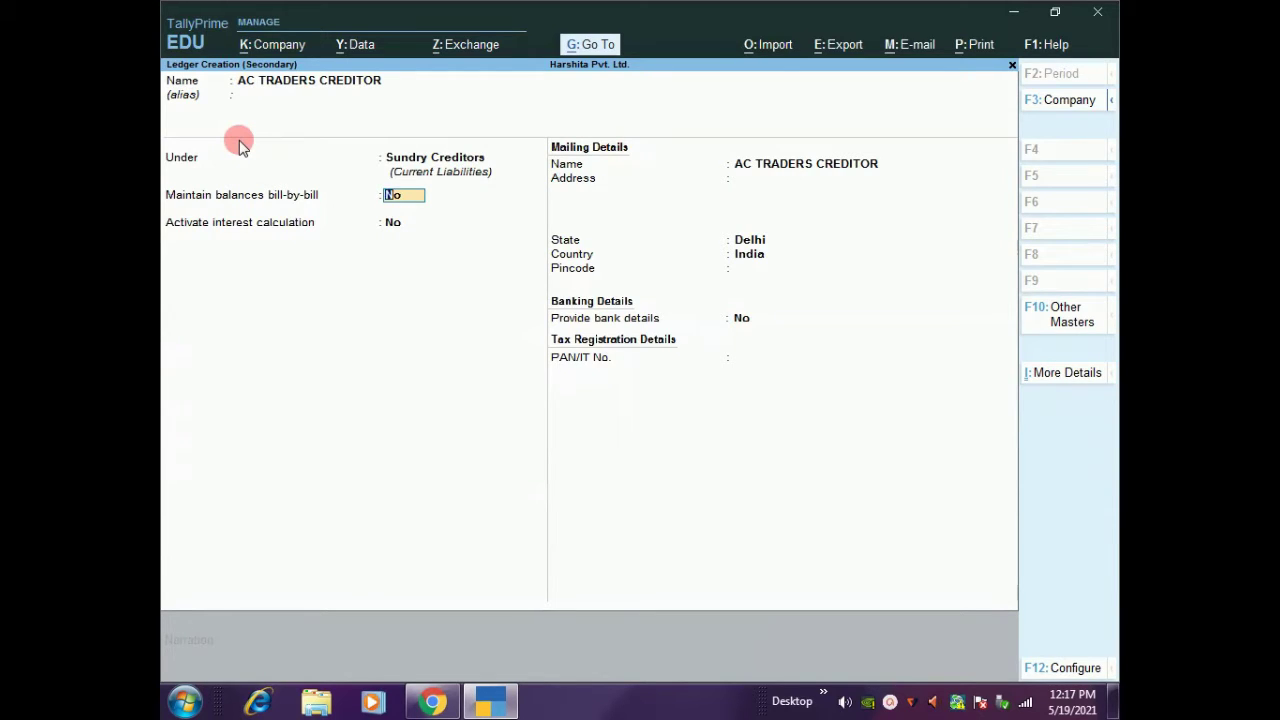
# Keep bill-by-bill balances and interest calculation at No, retain the default mailing details, and save the ledger.
pyautogui.press('Return')
pyautogui.press('Return')
pyautogui.press('Return')
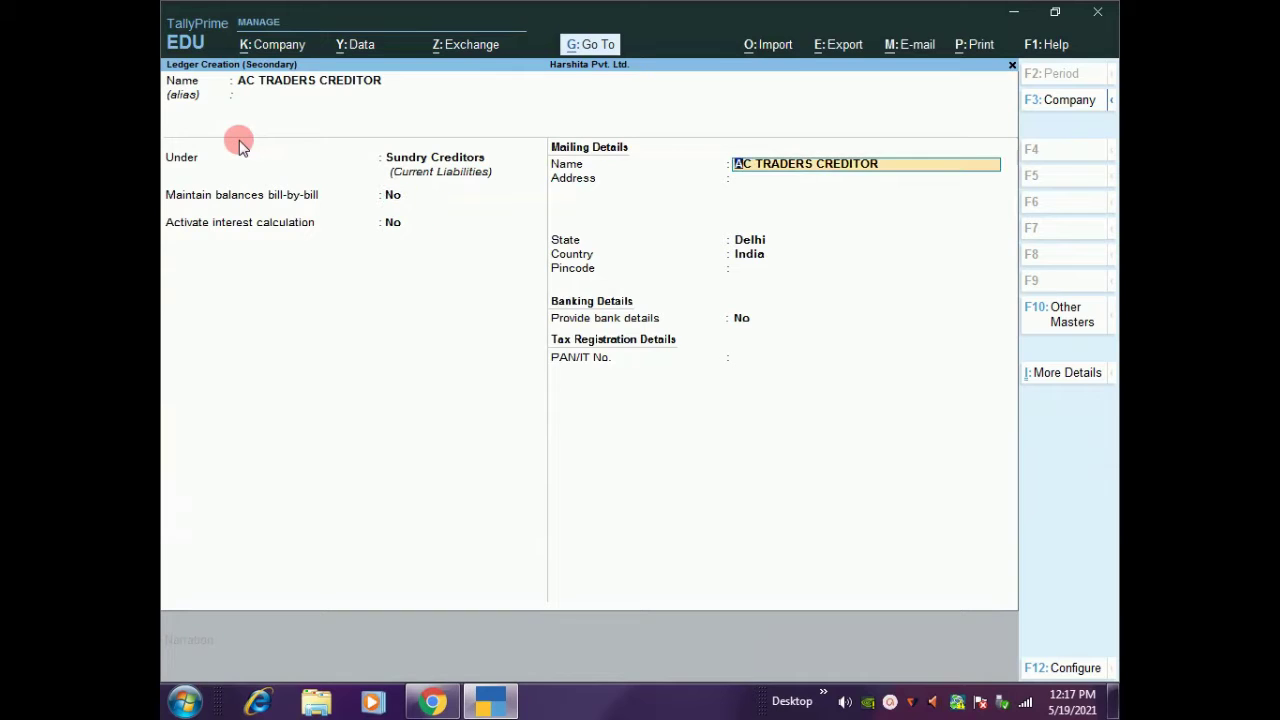
pyautogui.press('Return')
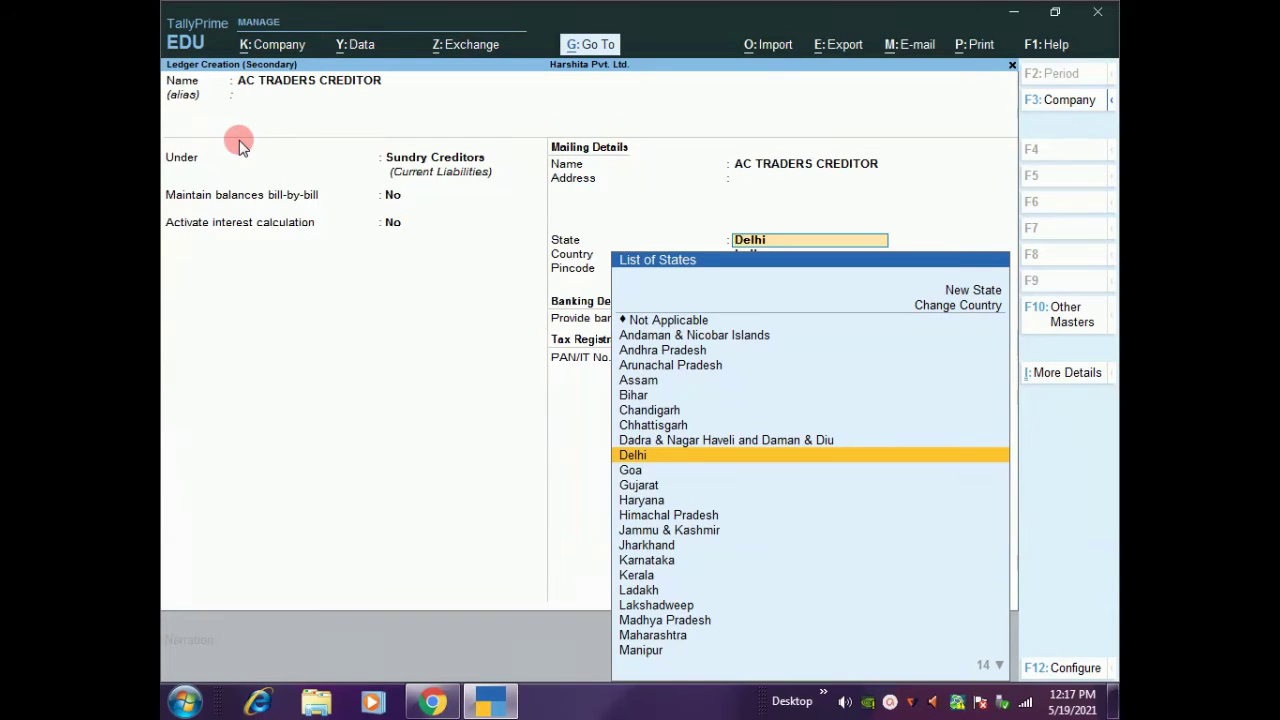
pyautogui.press('ctrl')
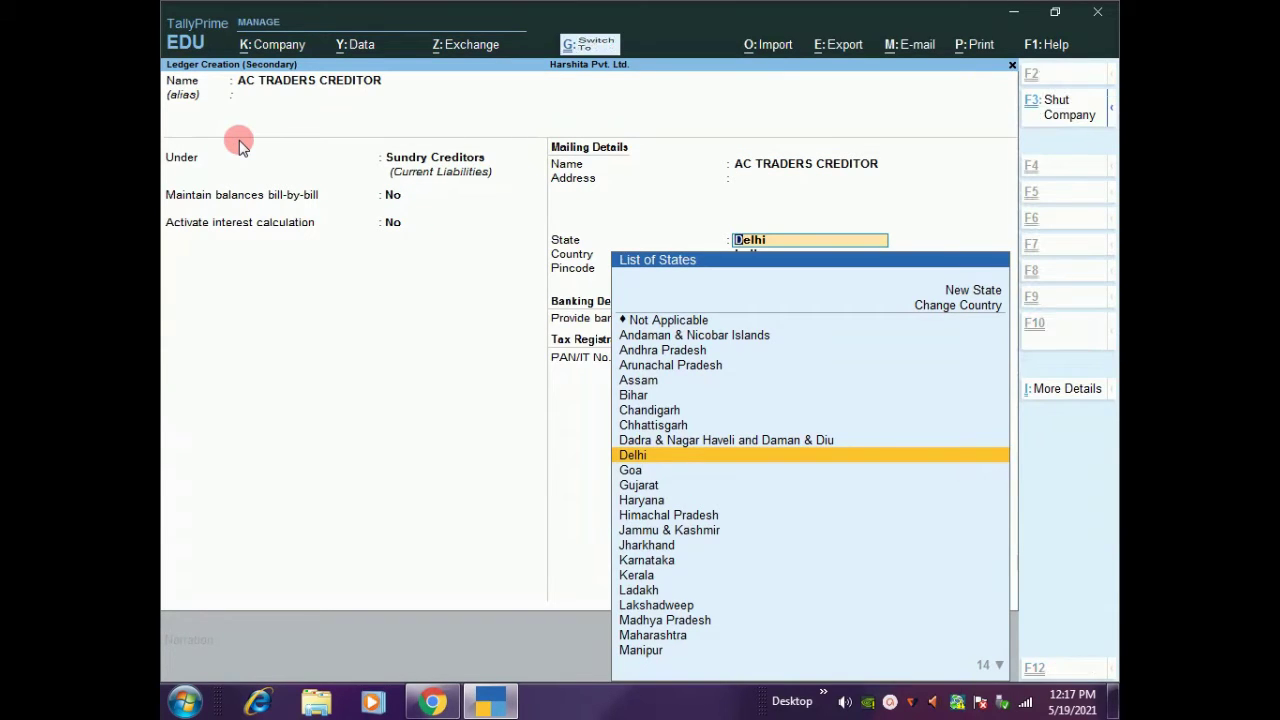
pyautogui.hotkey('ctrl', 'a')
# Leave all the receipt details of the purchase voucher blank and proceed to the party details.
pyautogui.press('Return')
pyautogui.press('Return')
pyautogui.press('Return')
pyautogui.press('Return')
pyautogui.press('Return')
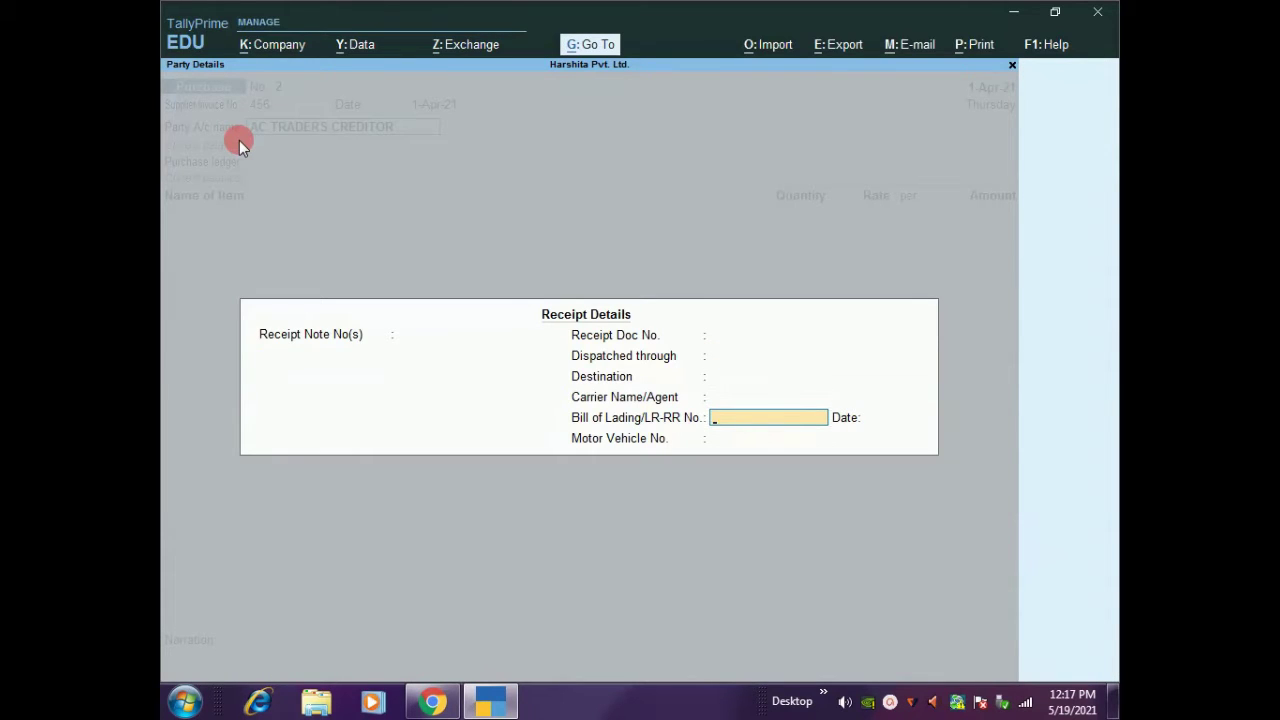
pyautogui.press('Return')
pyautogui.press('Return')
pyautogui.press('Return')
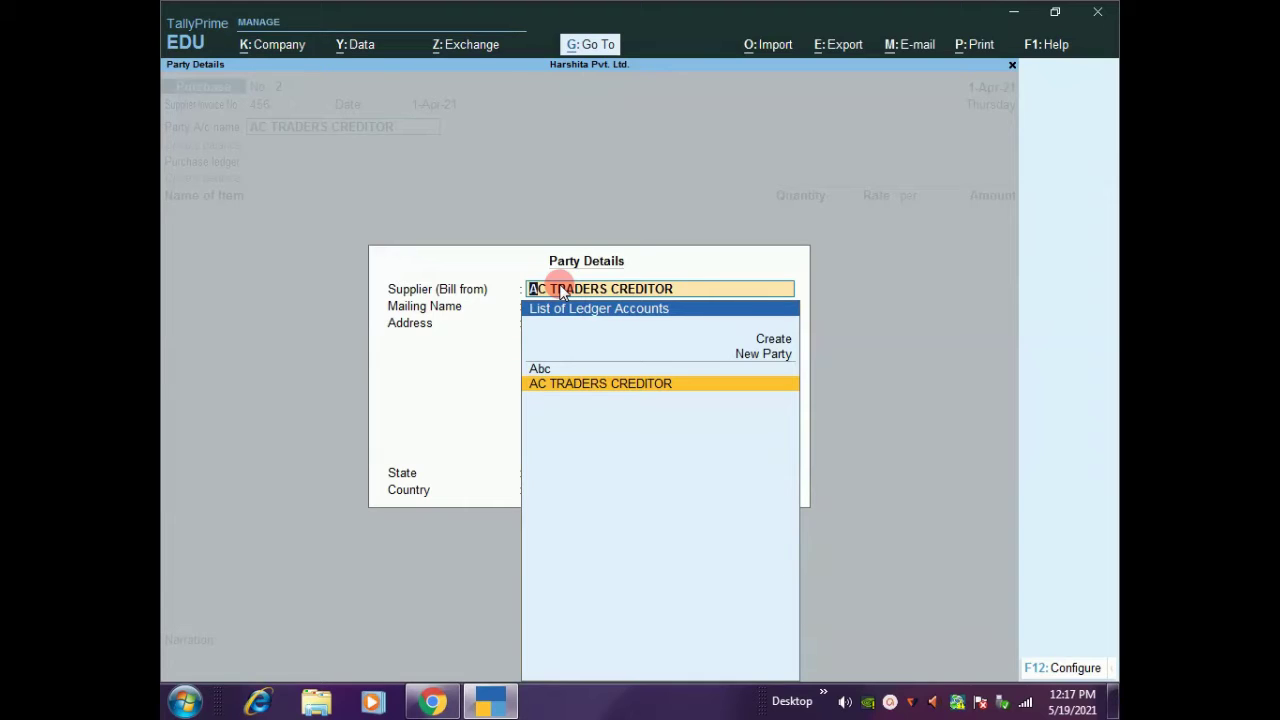
# Complete the party details for AC TRADERS CREDITOR with the supplier's address, and choose Purchase as the purchase ledger.
pyautogui.press('Return')
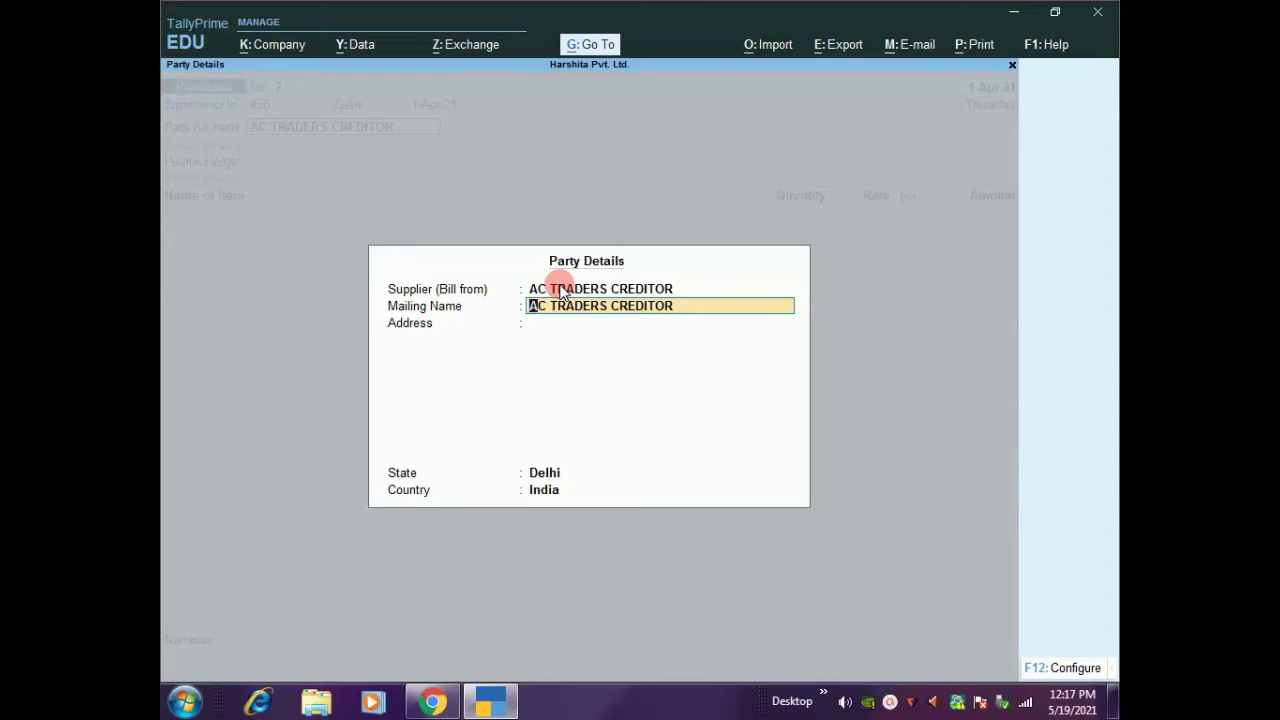
pyautogui.press('Return')
pyautogui.write('RA')
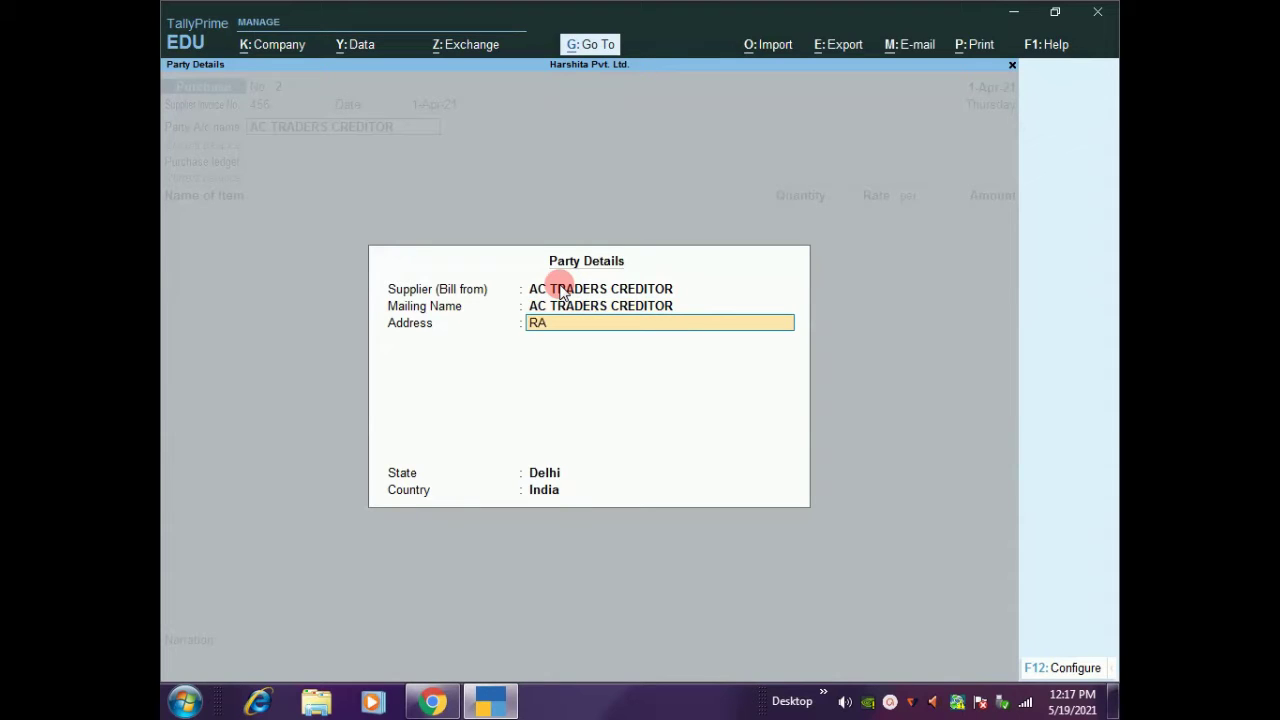
pyautogui.write('NIBAGH')
pyautogui.press('Return')
pyautogui.write('DEL')
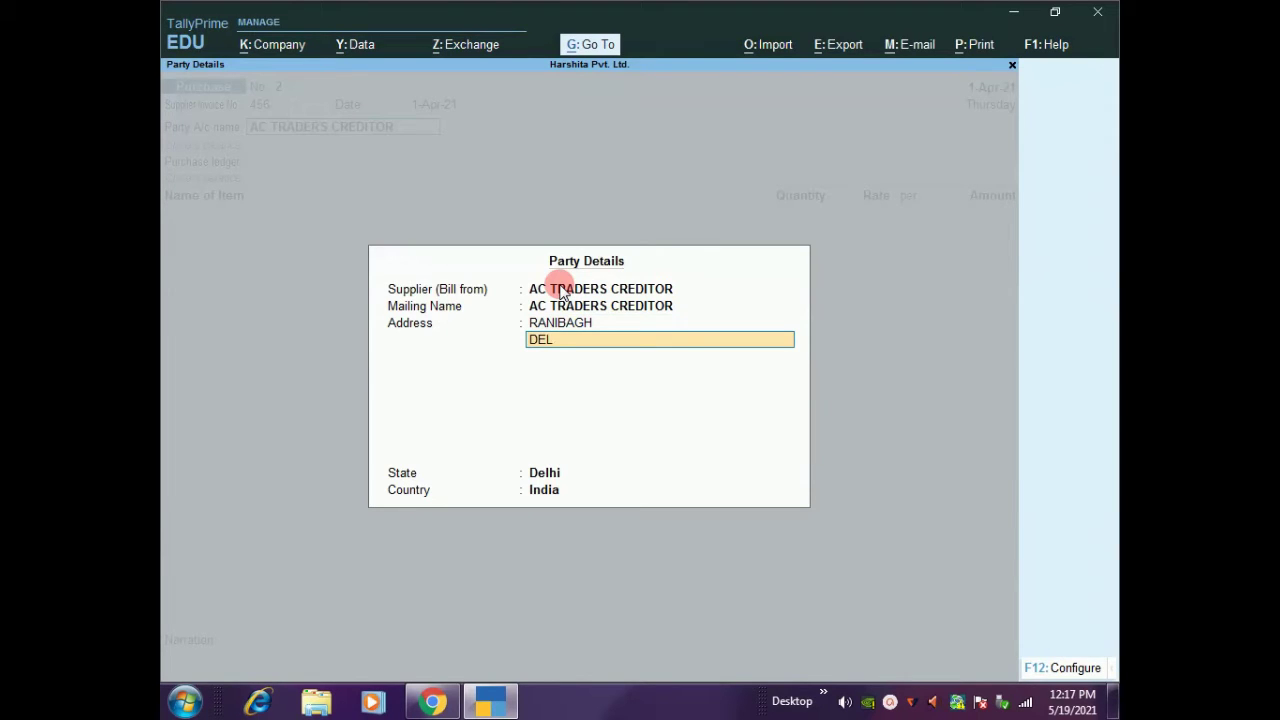
pyautogui.write('HI')
pyautogui.press('Return')
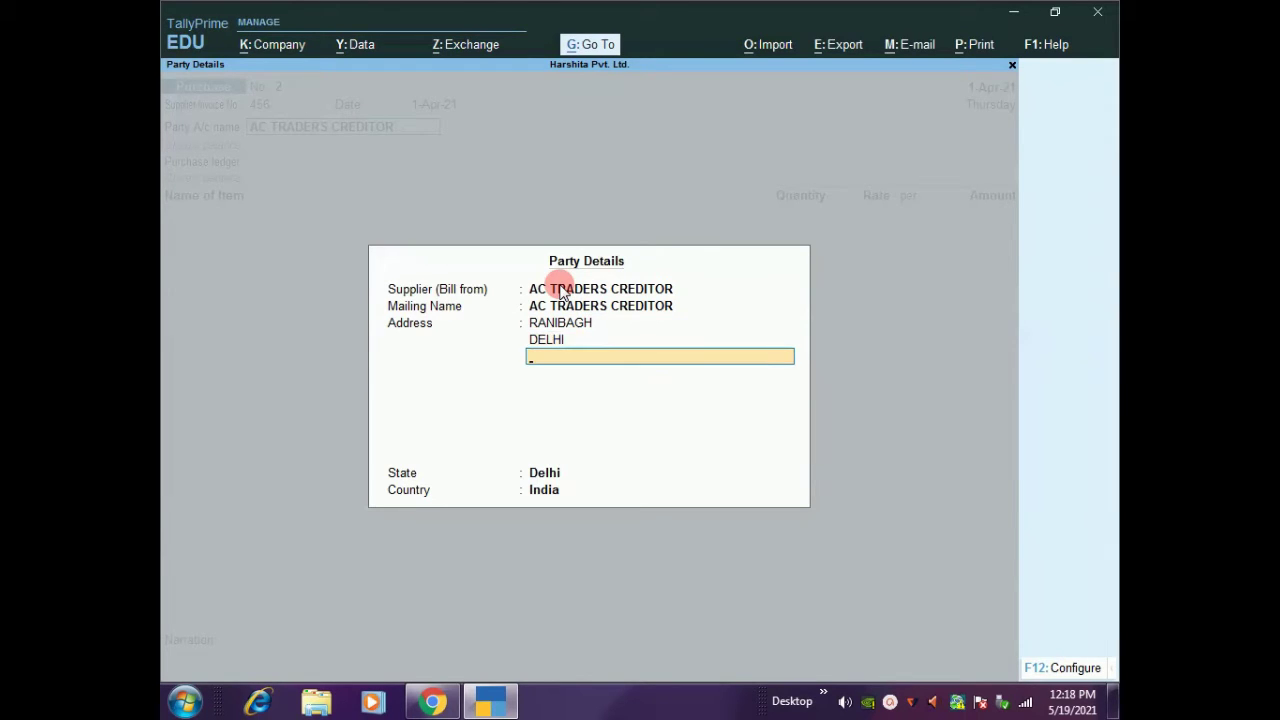
pyautogui.press('Return')
pyautogui.press('Return')
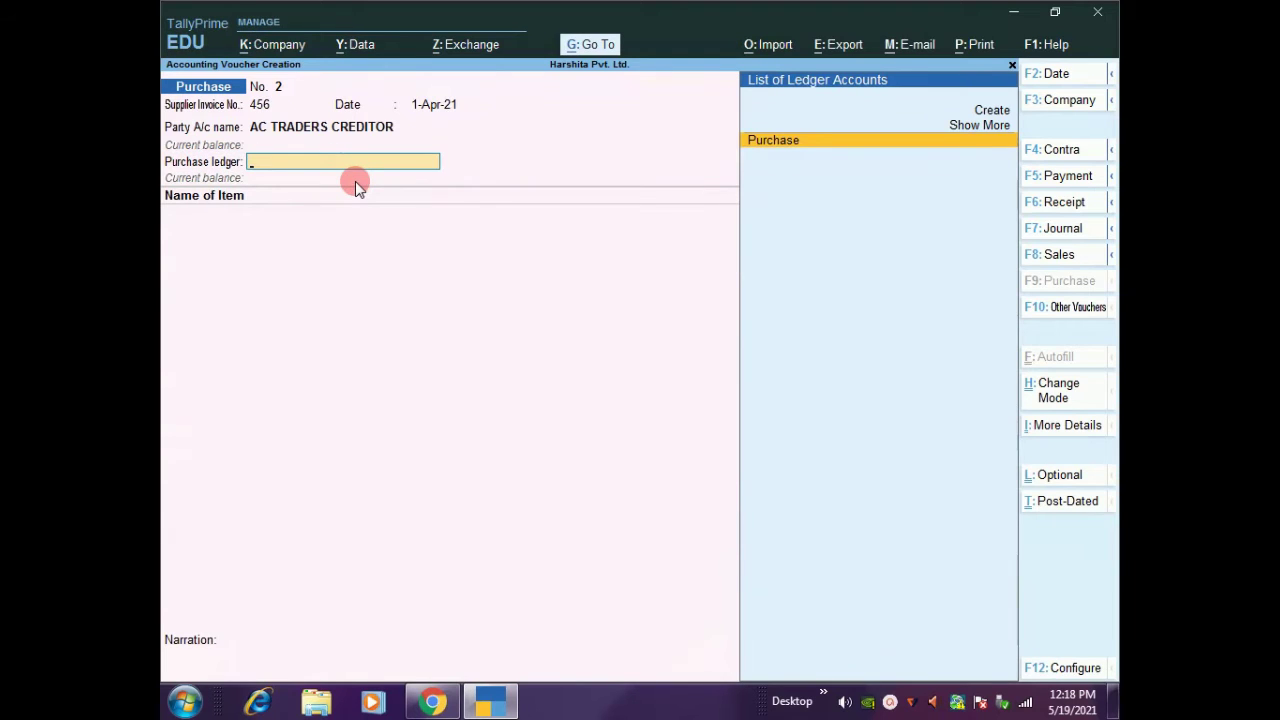
pyautogui.click(773, 141)
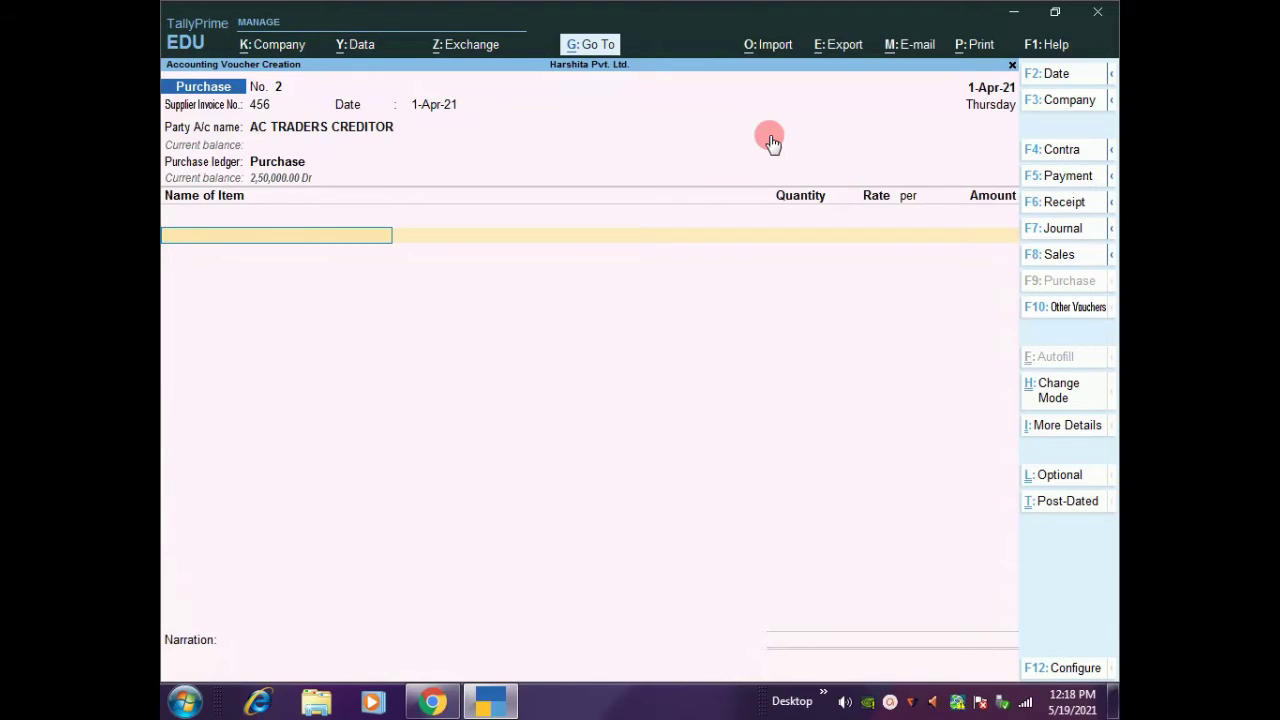
# Create a stock item named HDD from the voucher, under Primary with pc as its unit, and accept it.
pyautogui.hotkey('alt', 'c')
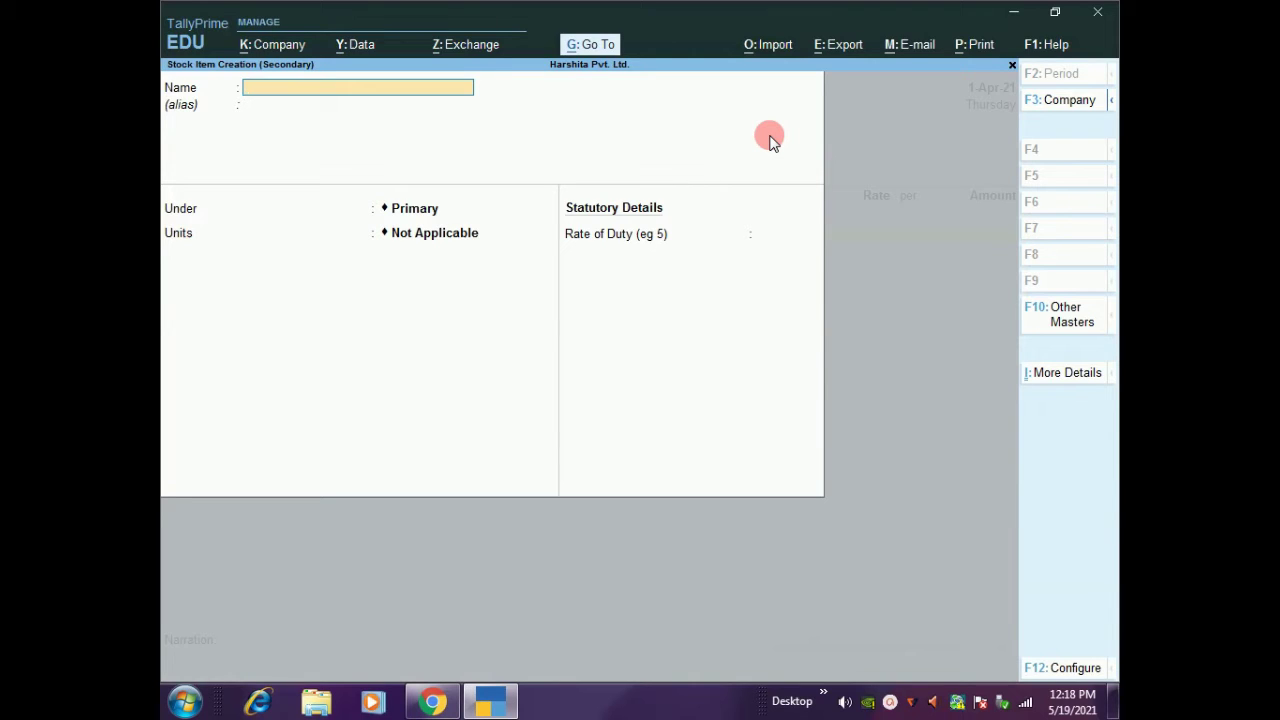
pyautogui.write('HDD')
pyautogui.press('Return')
pyautogui.press('Return')
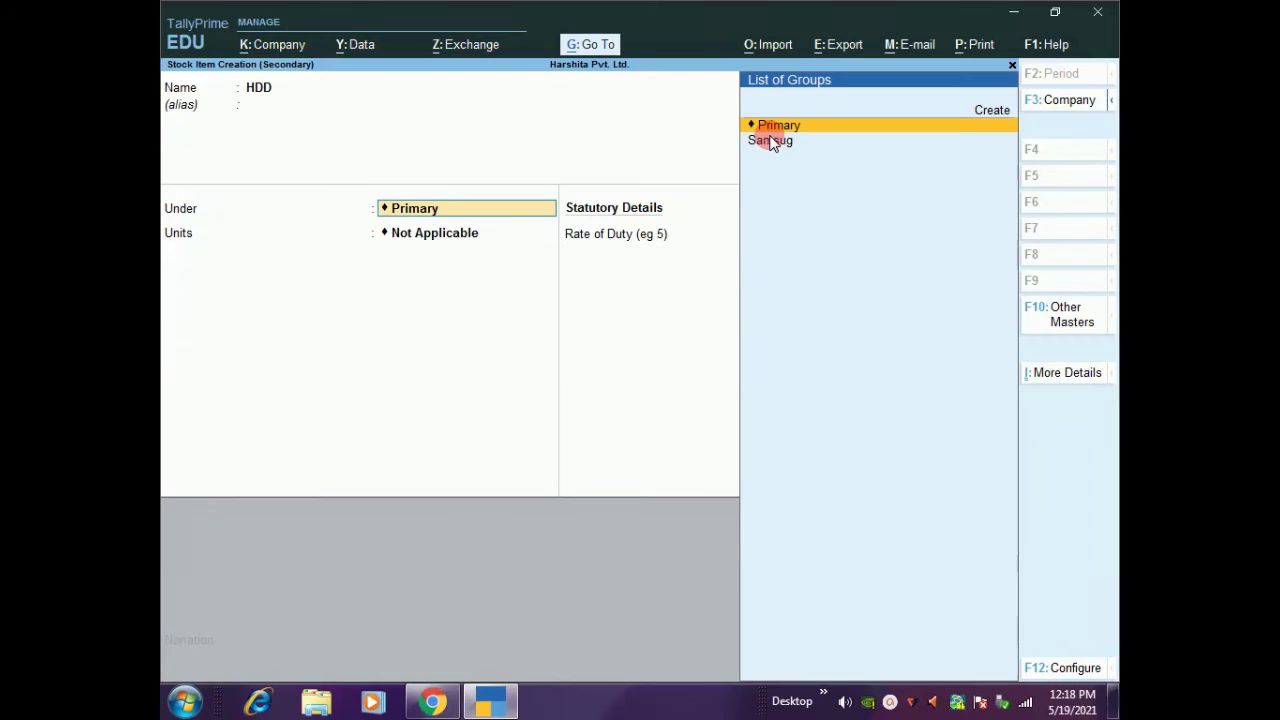
pyautogui.press('Return')
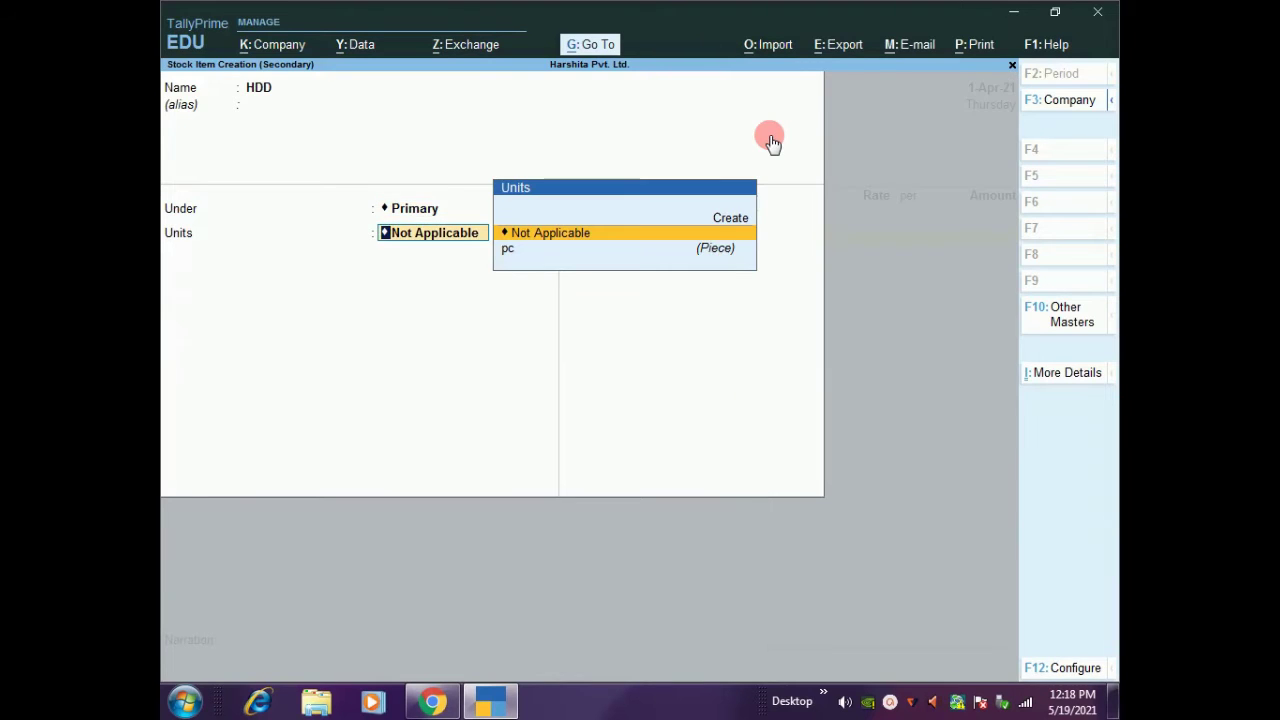
pyautogui.press('Down')
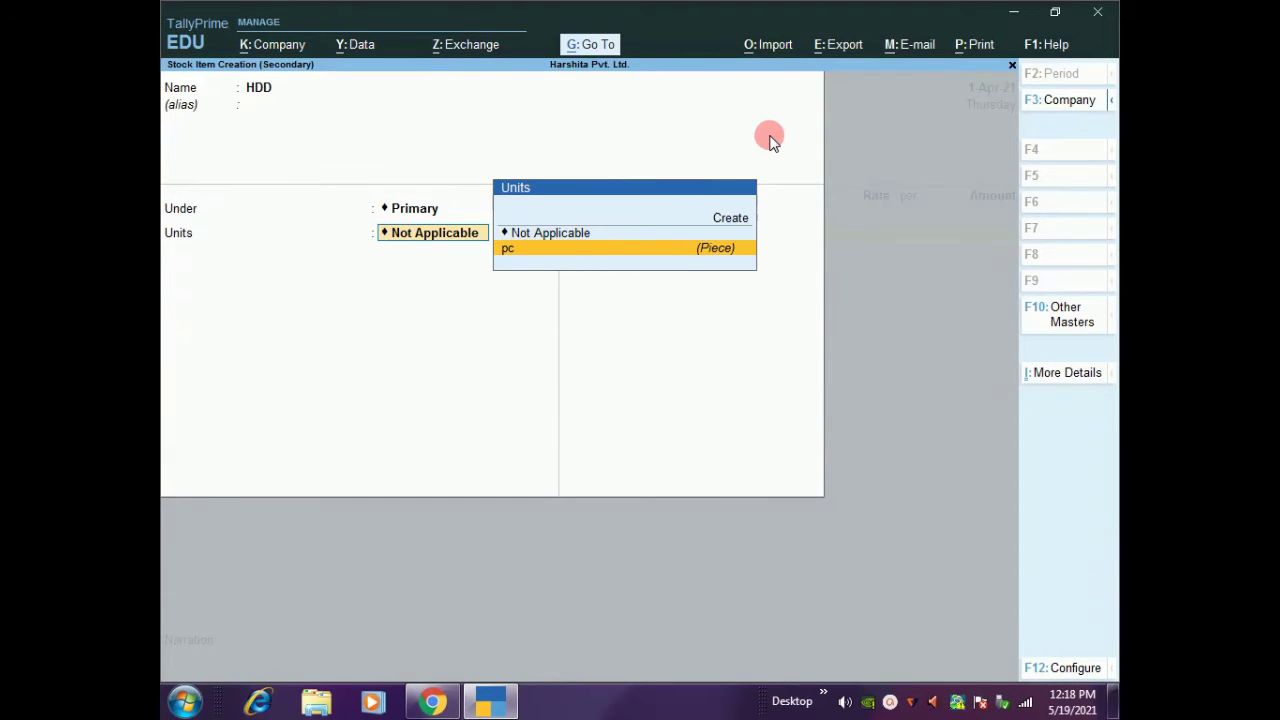
pyautogui.press('Return')
pyautogui.press('Return')
pyautogui.press('Return')
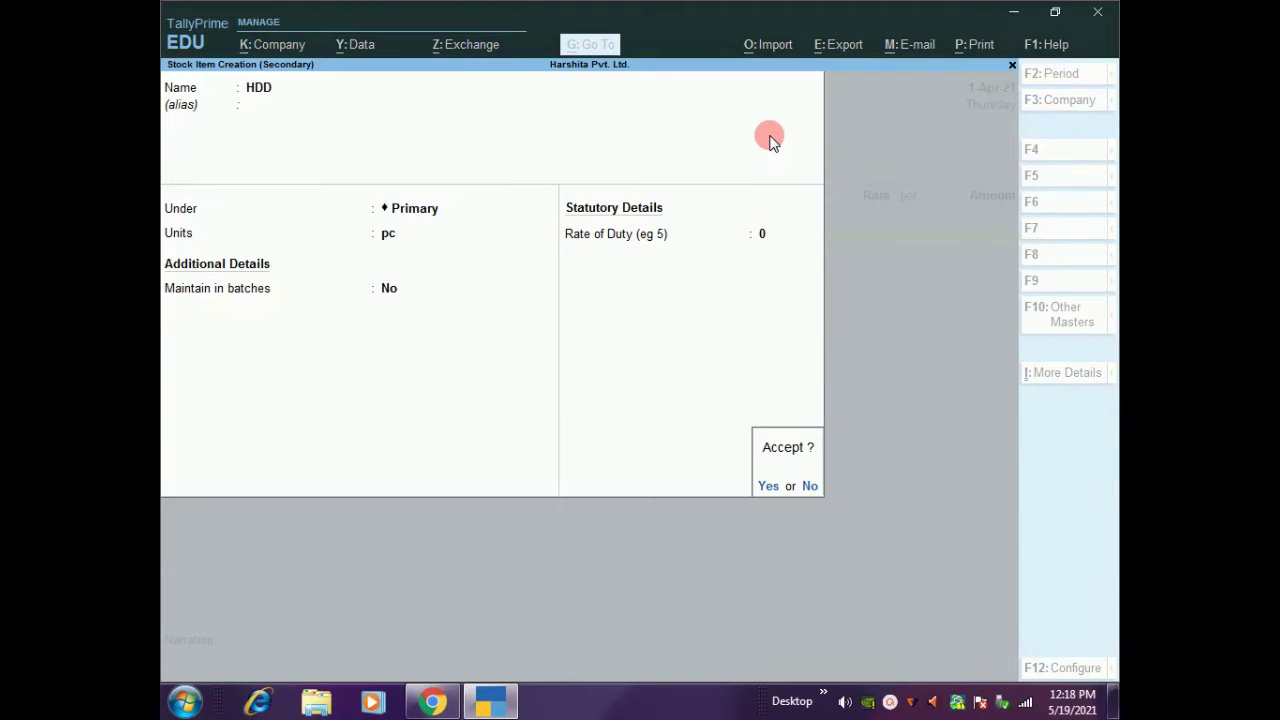
pyautogui.press('Return')
# Enter a quantity of 15 pc at a rate of 250 per pc for the HDD item.
pyautogui.write('1')
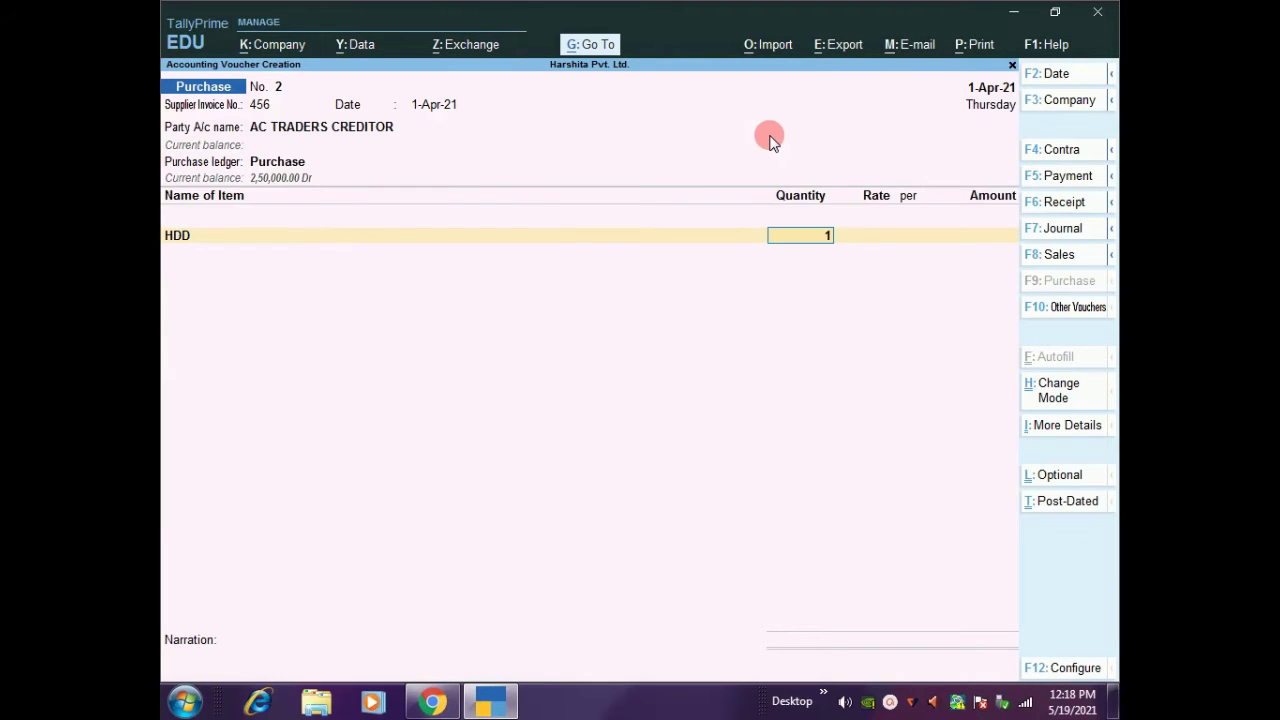
pyautogui.write('5')
pyautogui.press('Return')
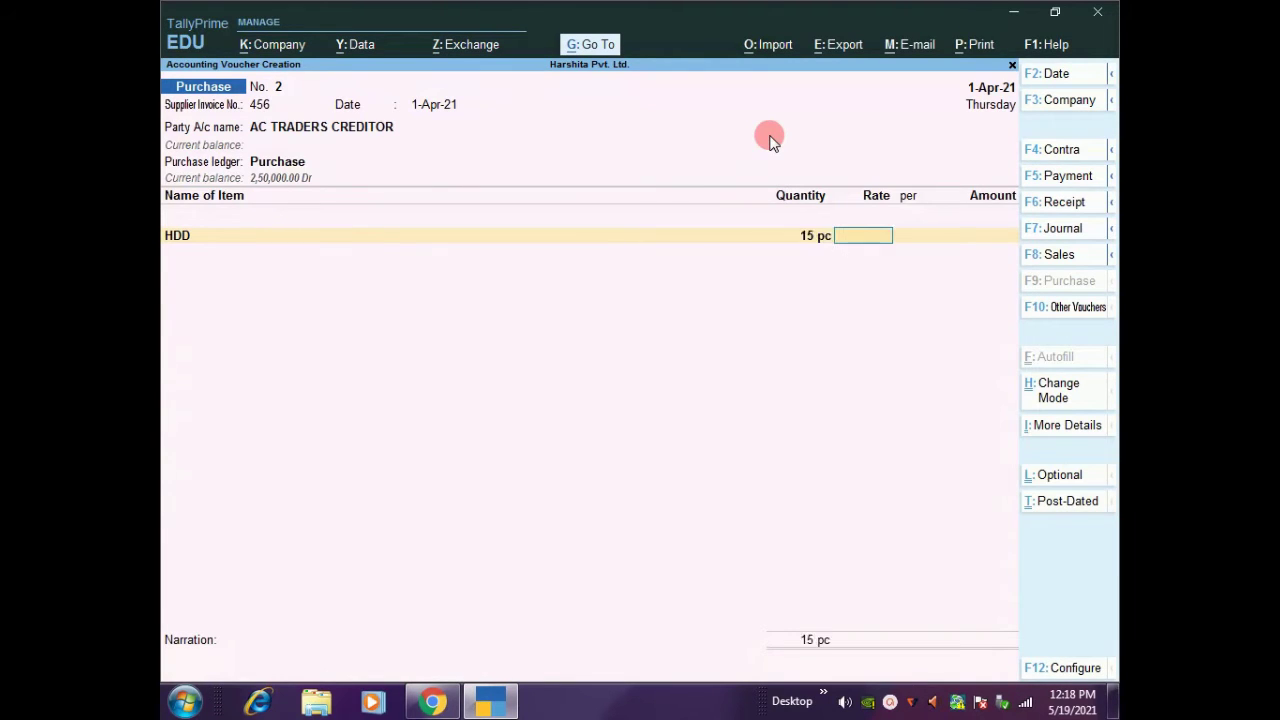
pyautogui.write('250')
pyautogui.press('Return')
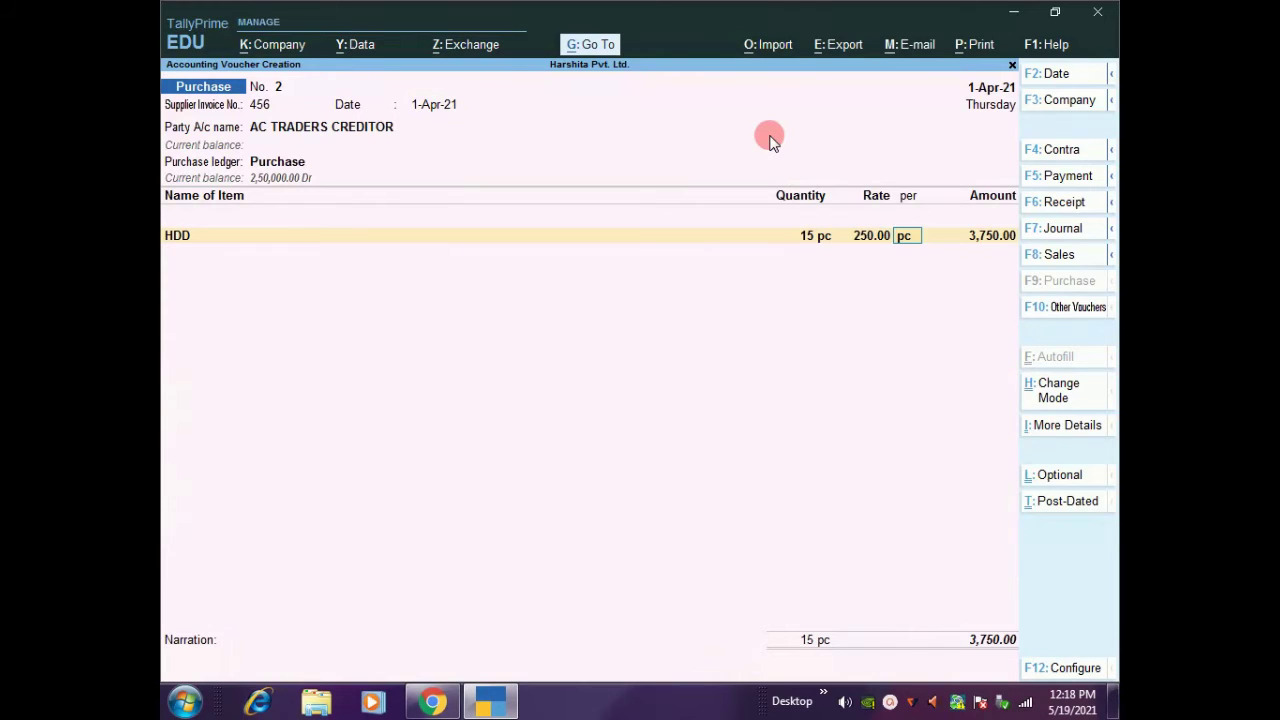
pyautogui.press('Return')
pyautogui.press('Return')
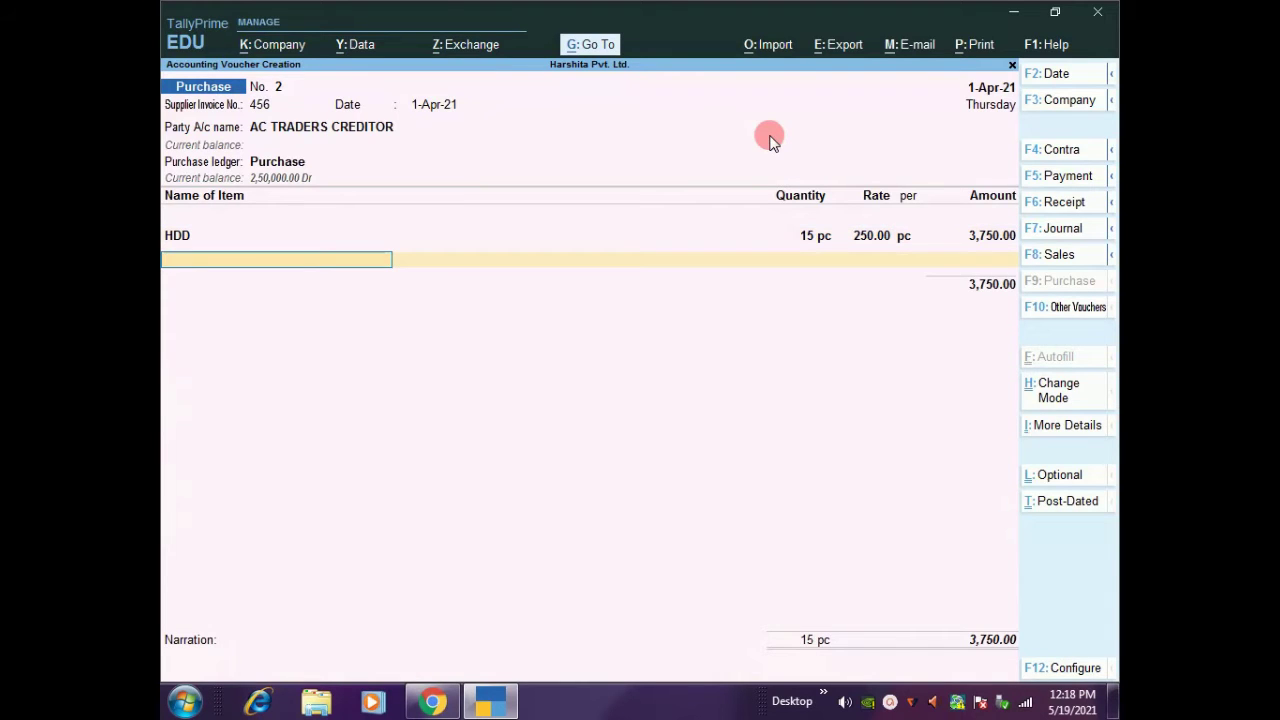
# Create a stock item named RAM from the voucher, under Primary with pc as its unit, and accept it.
pyautogui.hotkey('alt', 'c')
pyautogui.write('RA')
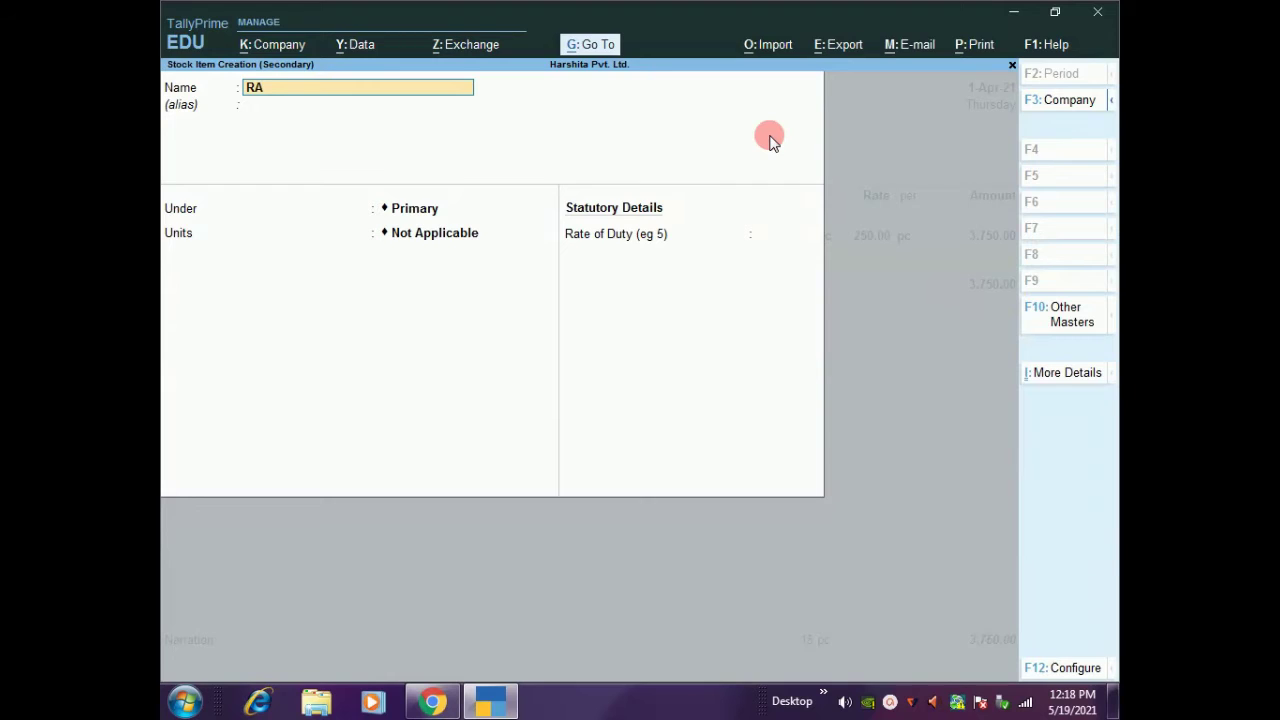
pyautogui.write('M')
pyautogui.press('Return')
pyautogui.press('Return')
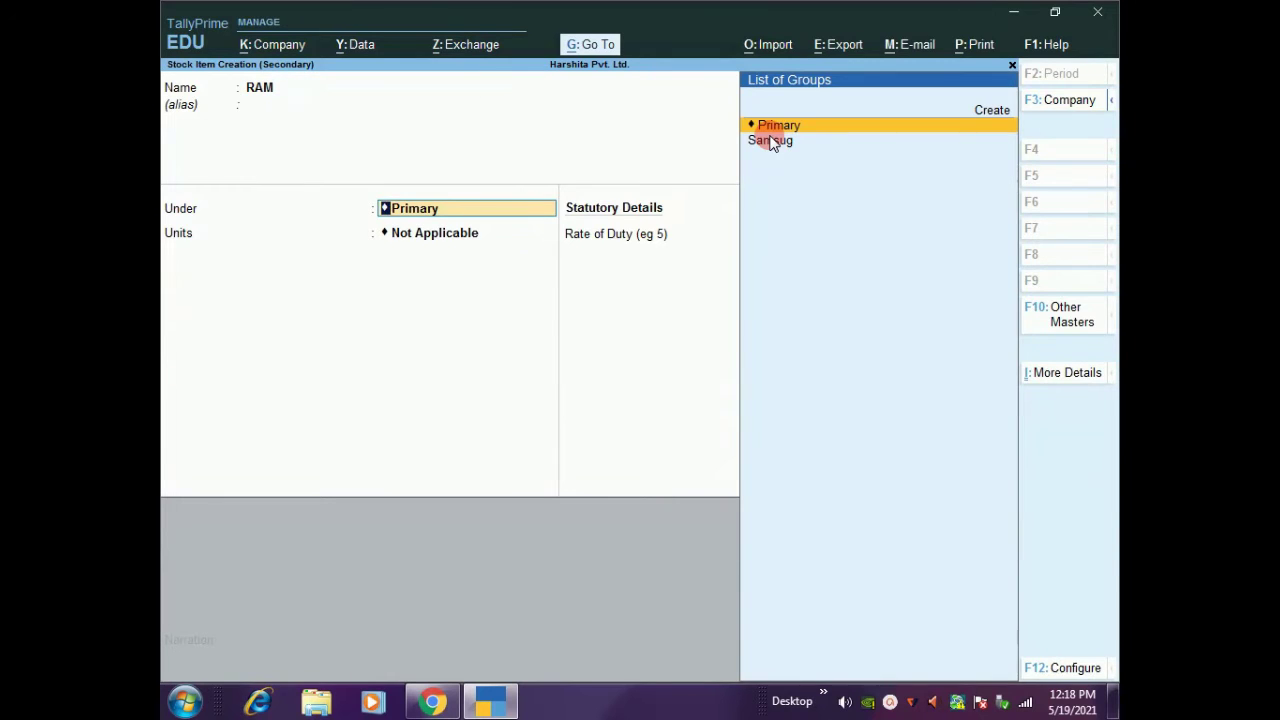
pyautogui.press('Return')
pyautogui.press('Down')
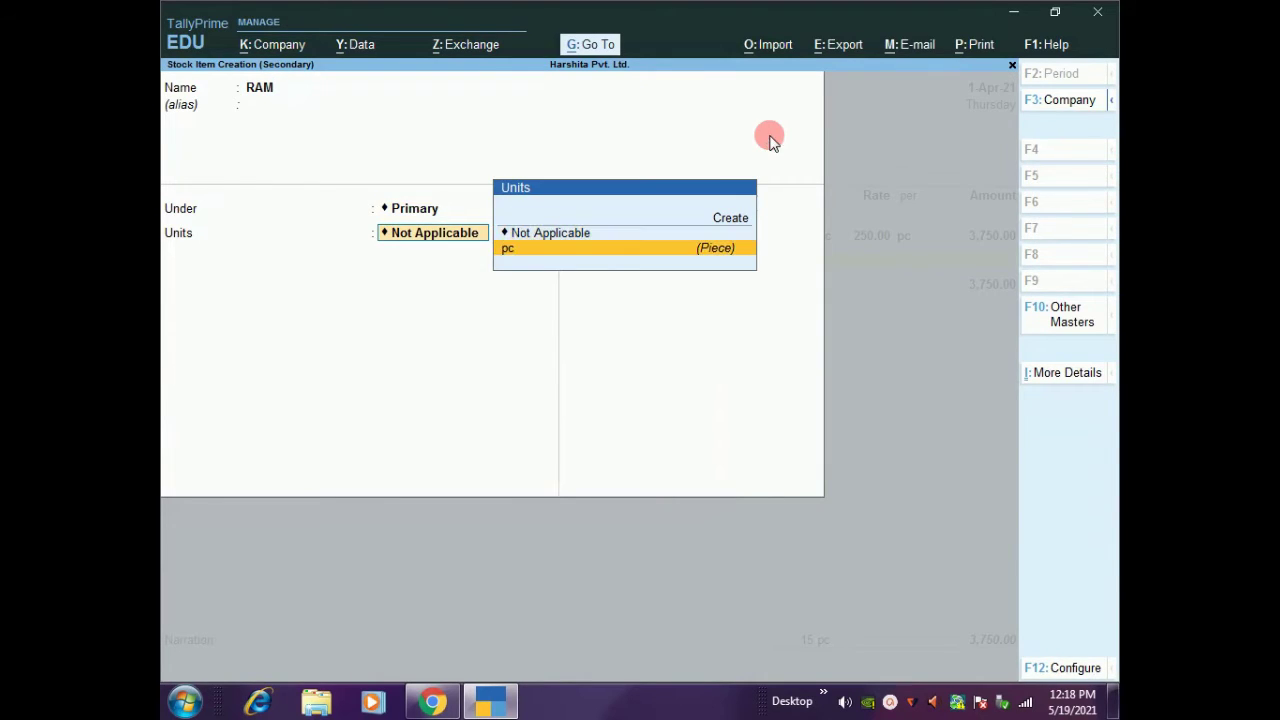
pyautogui.press('Return')
pyautogui.press('Return')
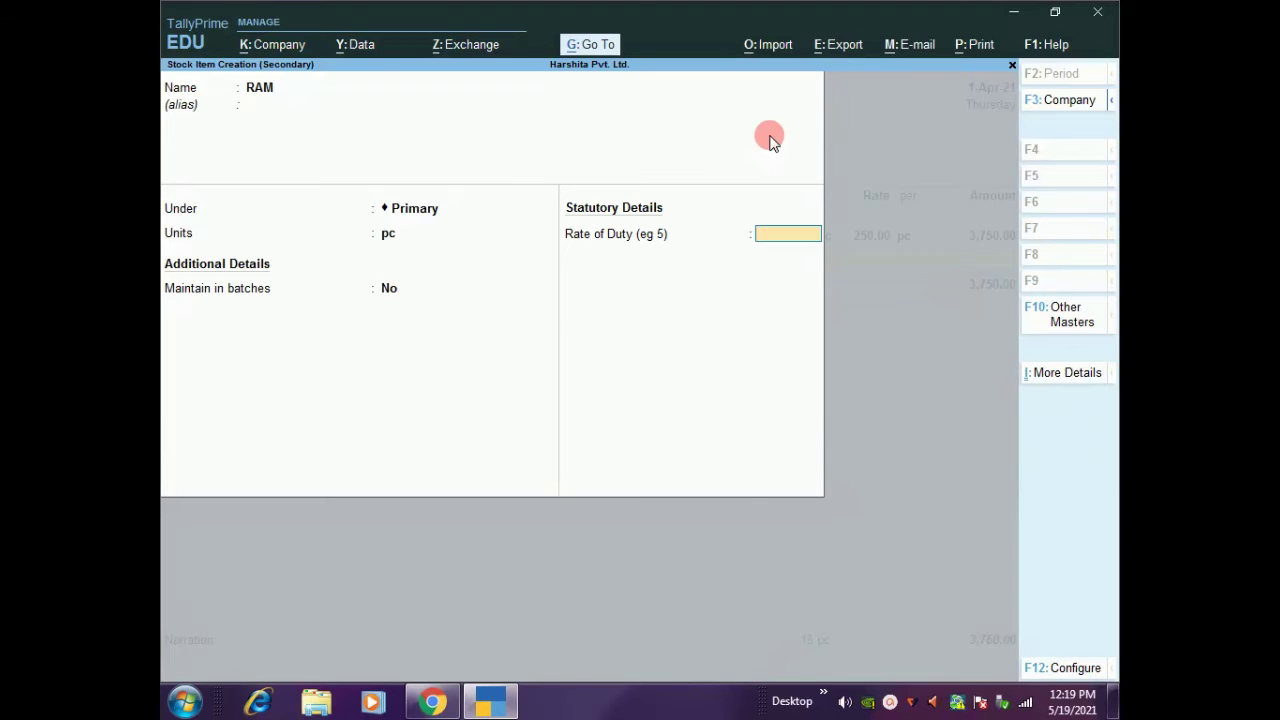
pyautogui.press('Return')
pyautogui.press('Return')
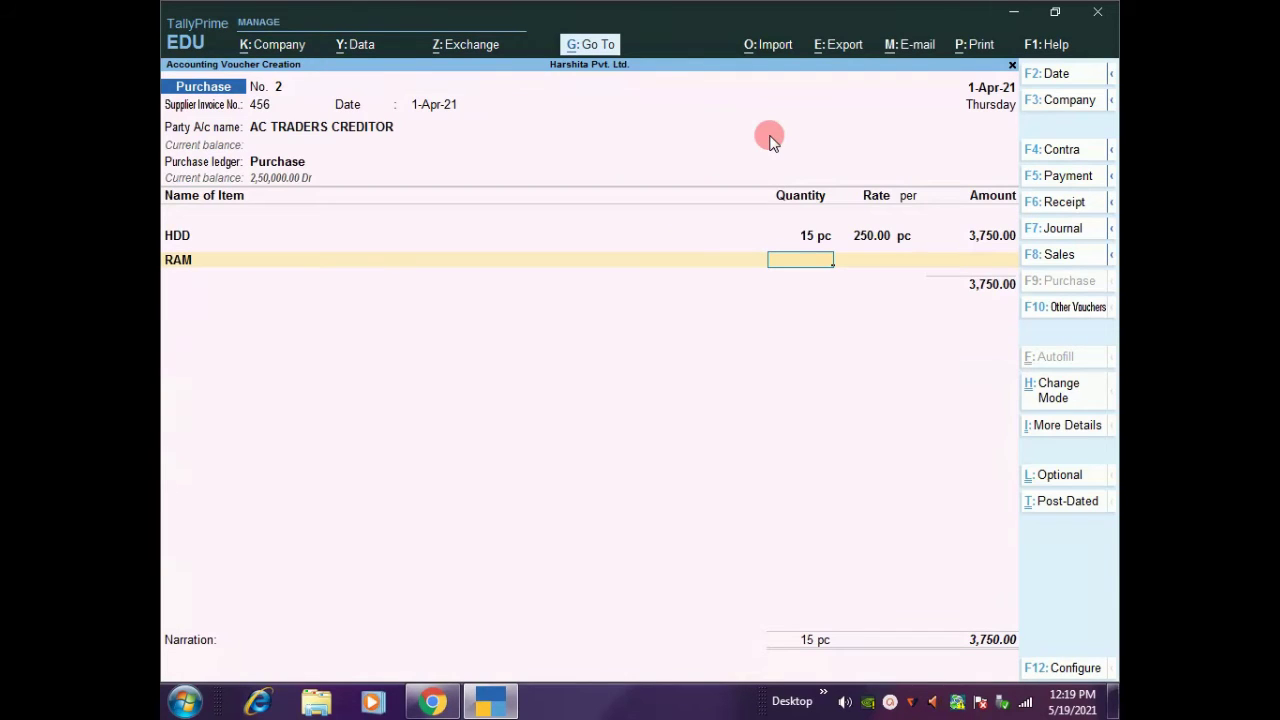
# Enter a quantity of 20 pc at a rate of 200 per pc for the RAM item.
pyautogui.write('20')
pyautogui.press('Return')
pyautogui.write('200')
pyautogui.press('Return')
pyautogui.press('Return')
pyautogui.press('Return')
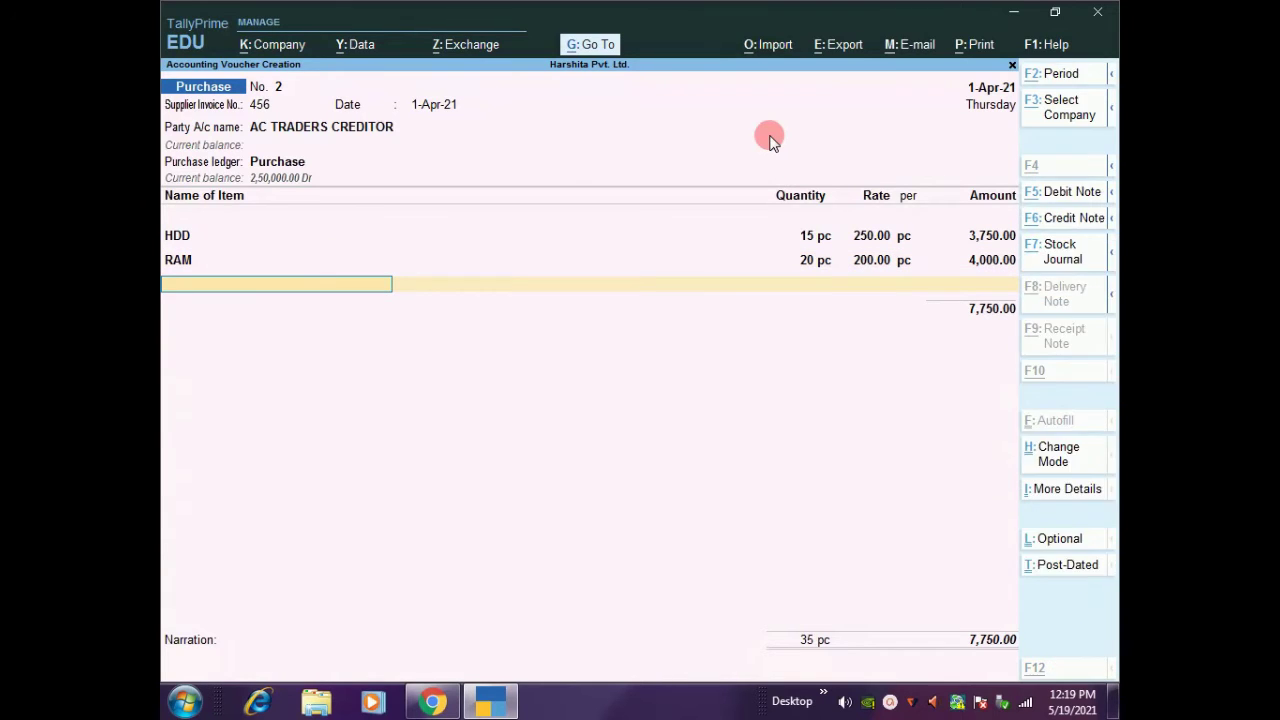
# Create a stock item named SMPS from the voucher, under Primary with pc as its unit, and accept it.
pyautogui.hotkey('alt', 'c')
pyautogui.write('SM')
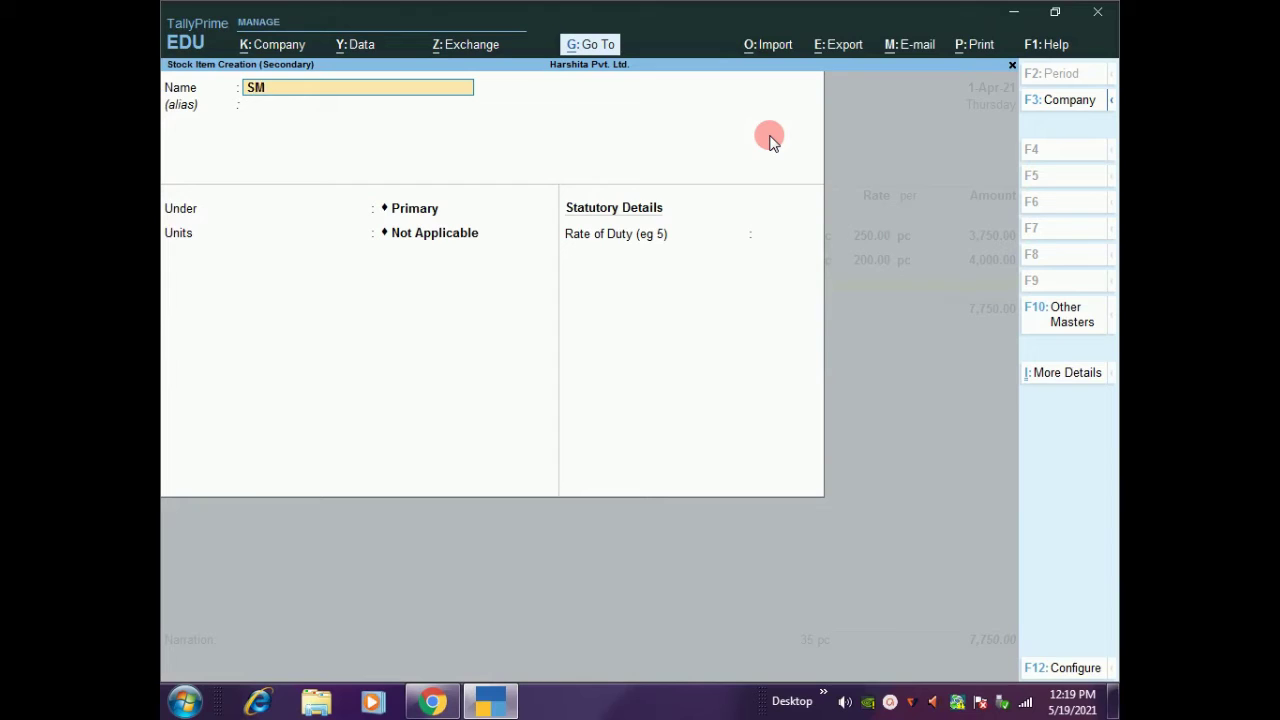
pyautogui.write('PS')
pyautogui.press('Return')
pyautogui.press('Return')
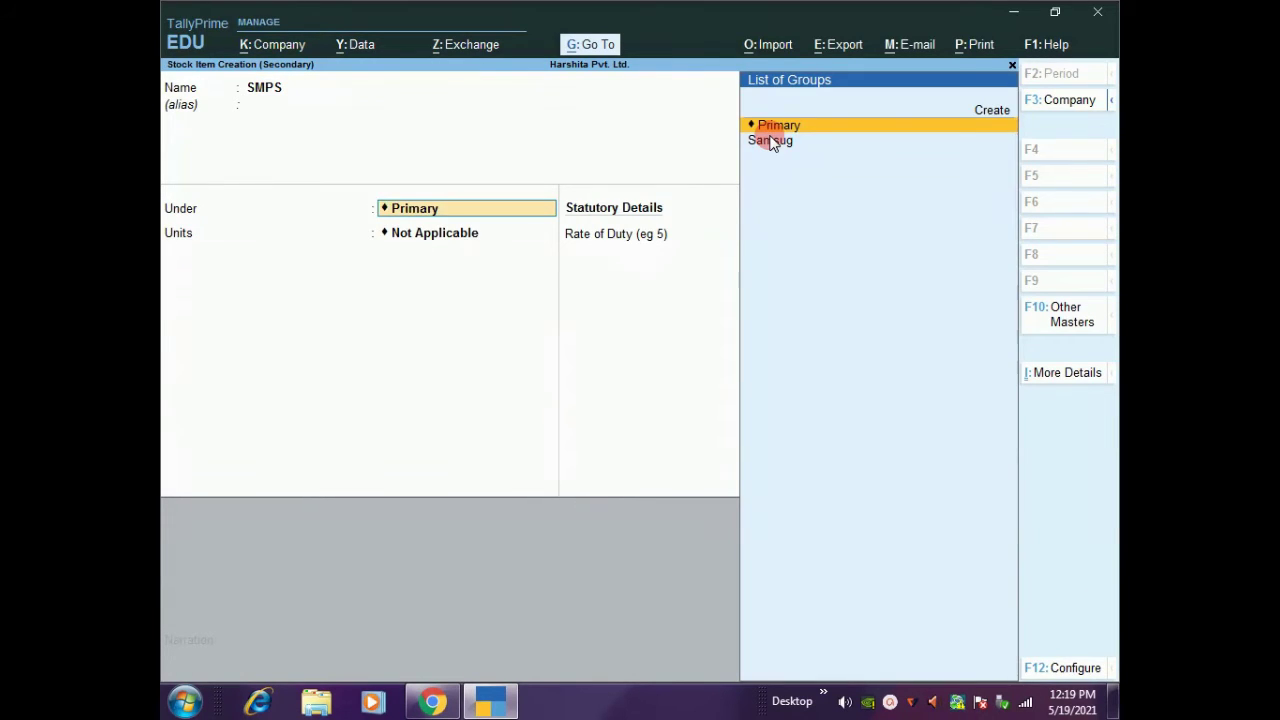
pyautogui.press('Return')
pyautogui.press('Down')
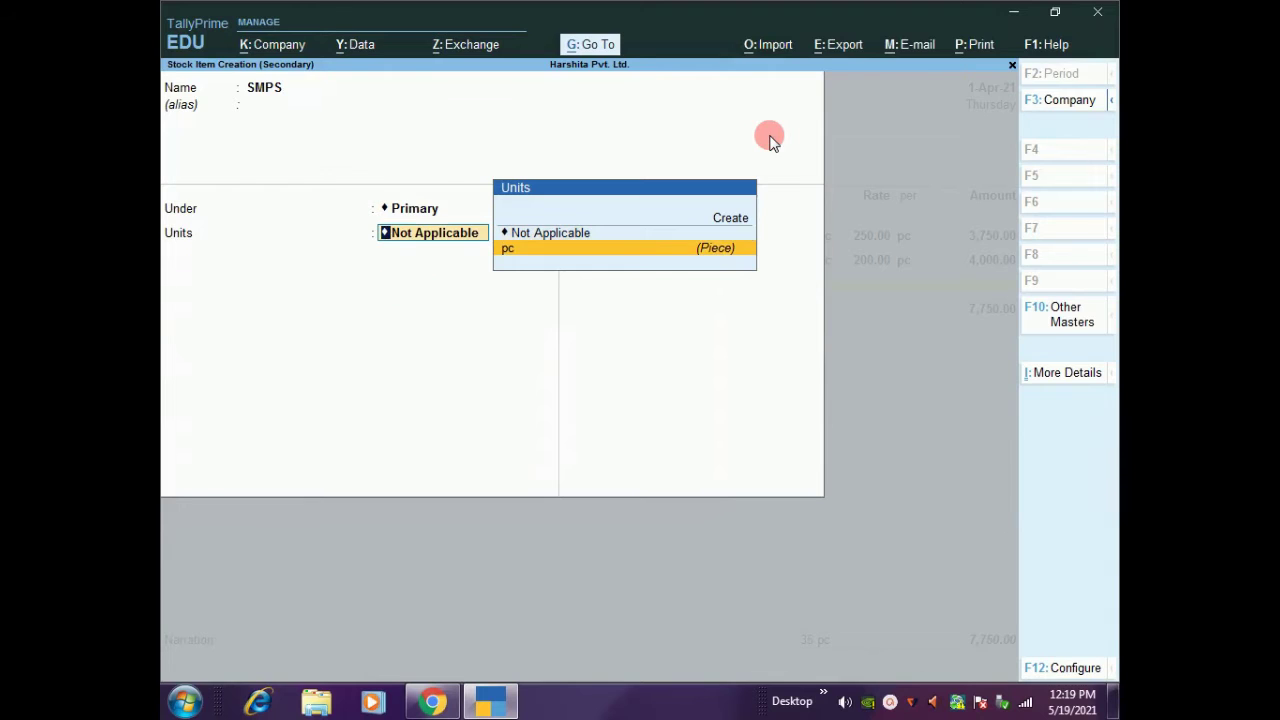
pyautogui.press('Return')
pyautogui.press('Return')
pyautogui.press('Return')
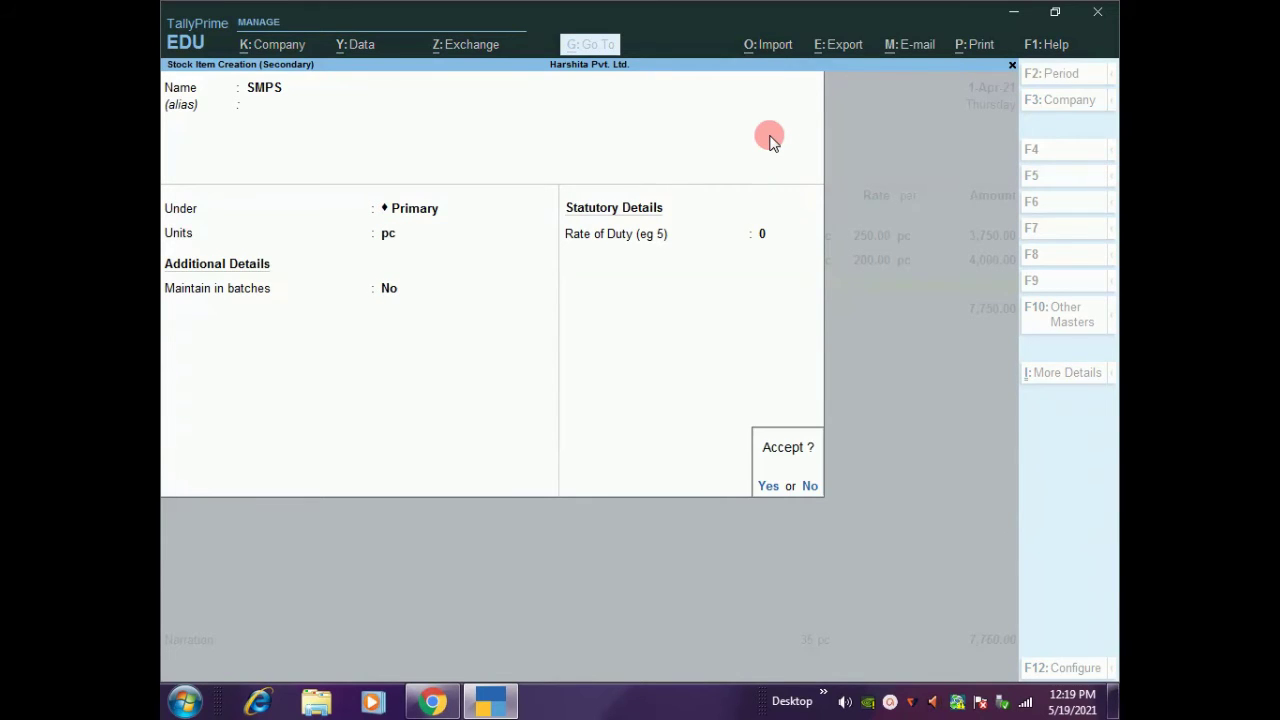
pyautogui.press('Return')
pyautogui.press('Return')
# Enter a quantity of 25 pc at a rate of 150 per pc for the SMPS item.
pyautogui.write('25')
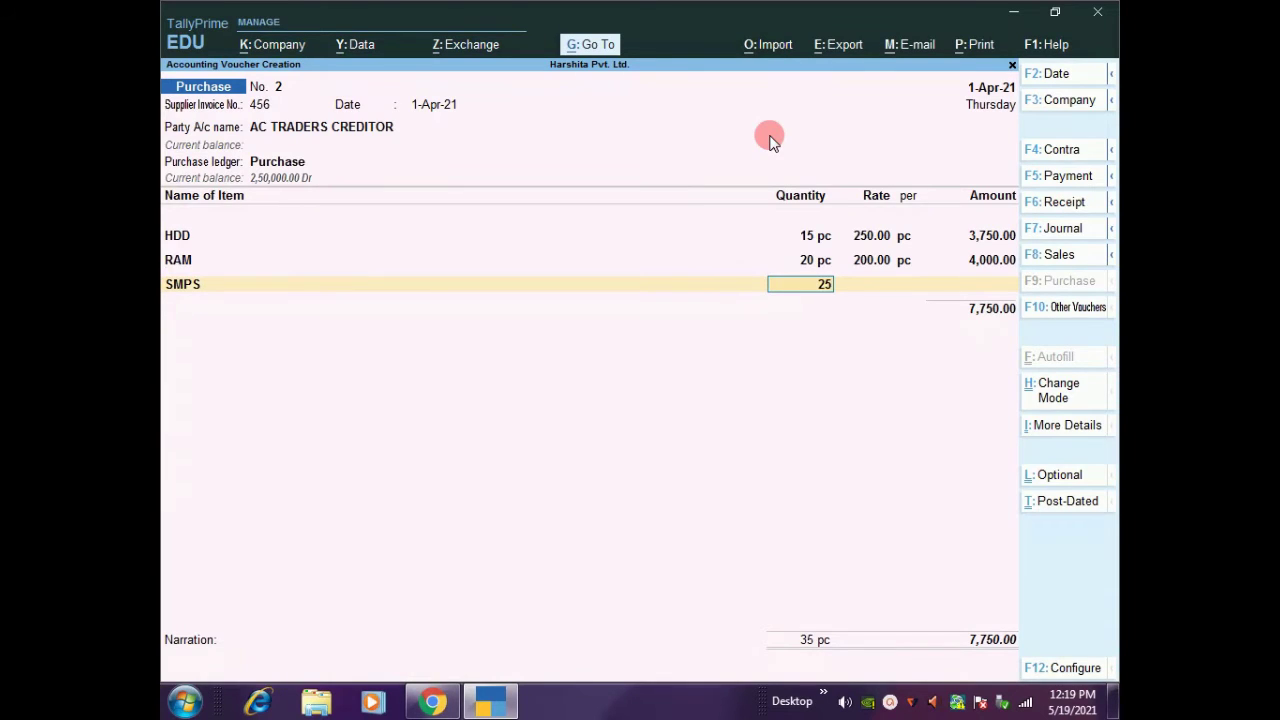
pyautogui.press('Return')
pyautogui.write('150')
pyautogui.press('Return')
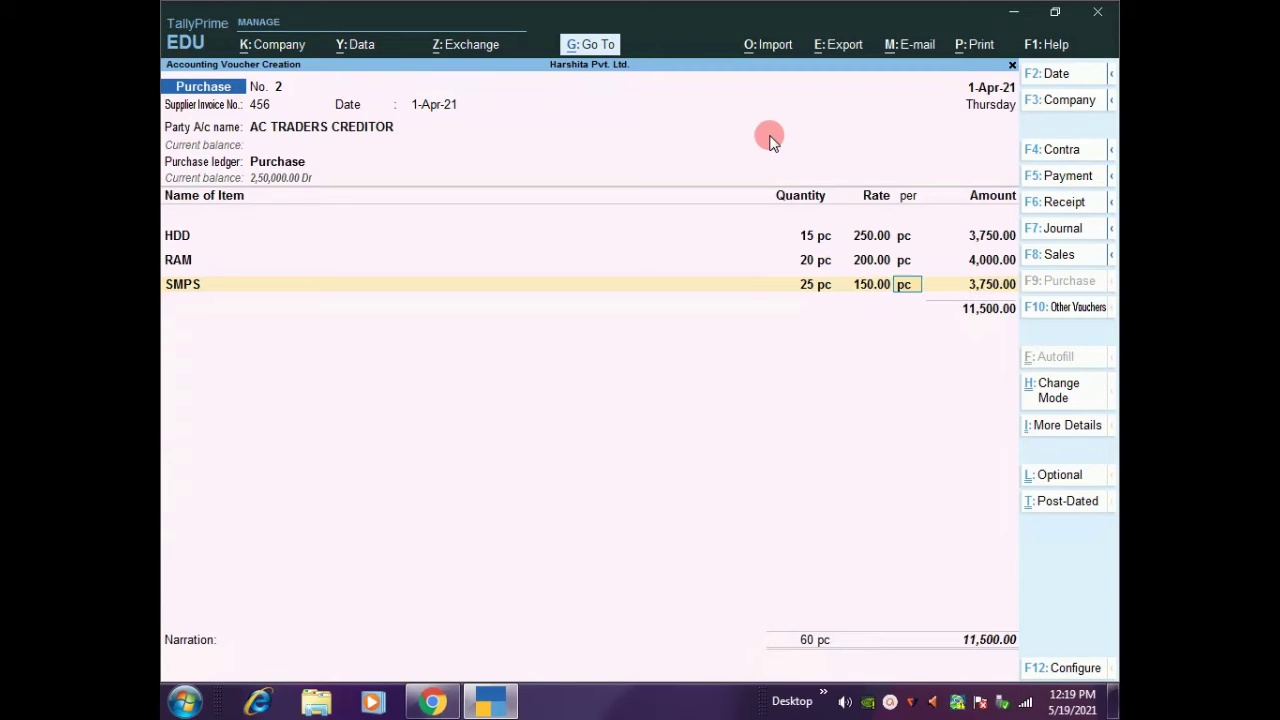
pyautogui.press('Return')
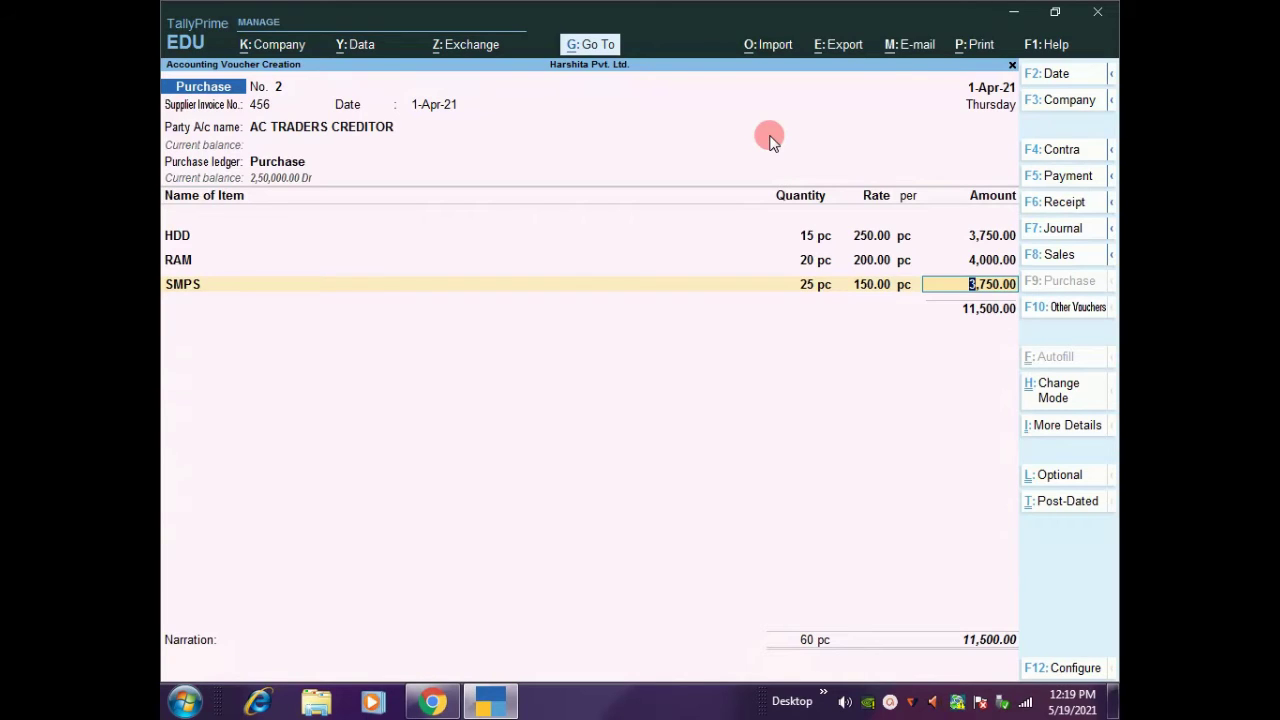
pyautogui.press('Return')
# End the item list, leave the narration blank and save the purchase voucher.
pyautogui.press('Return')
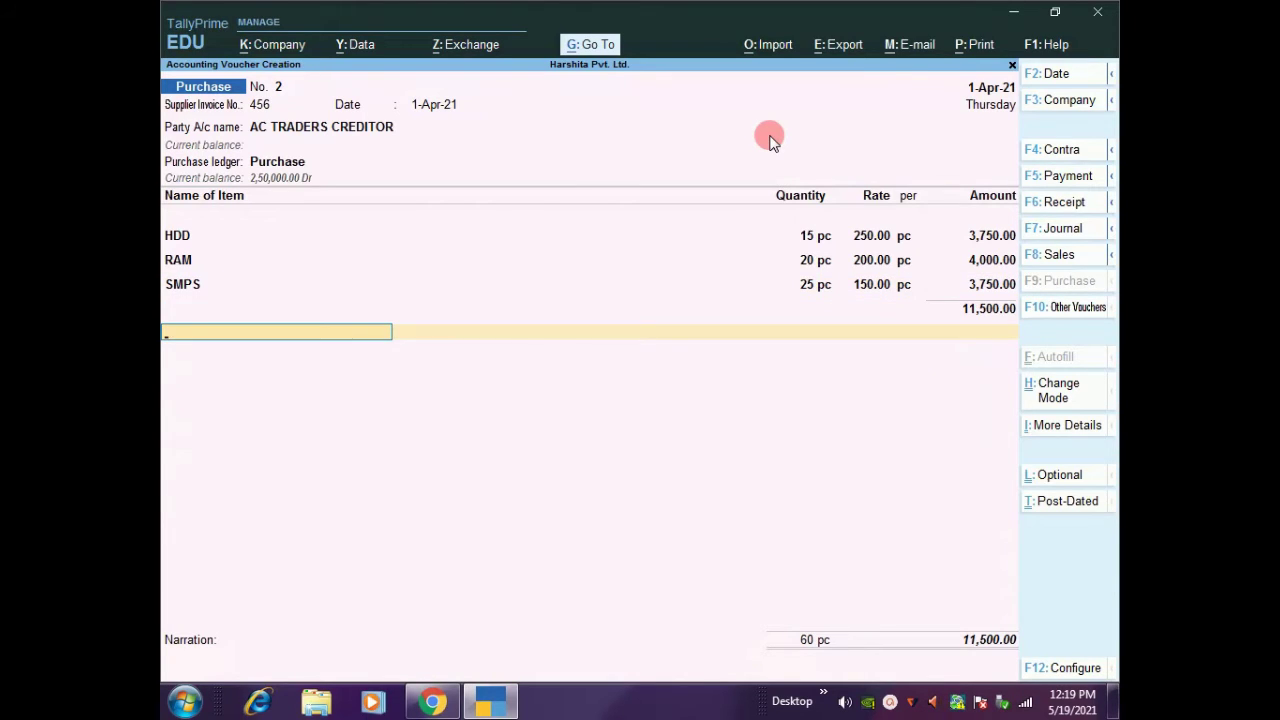
pyautogui.press('Return')
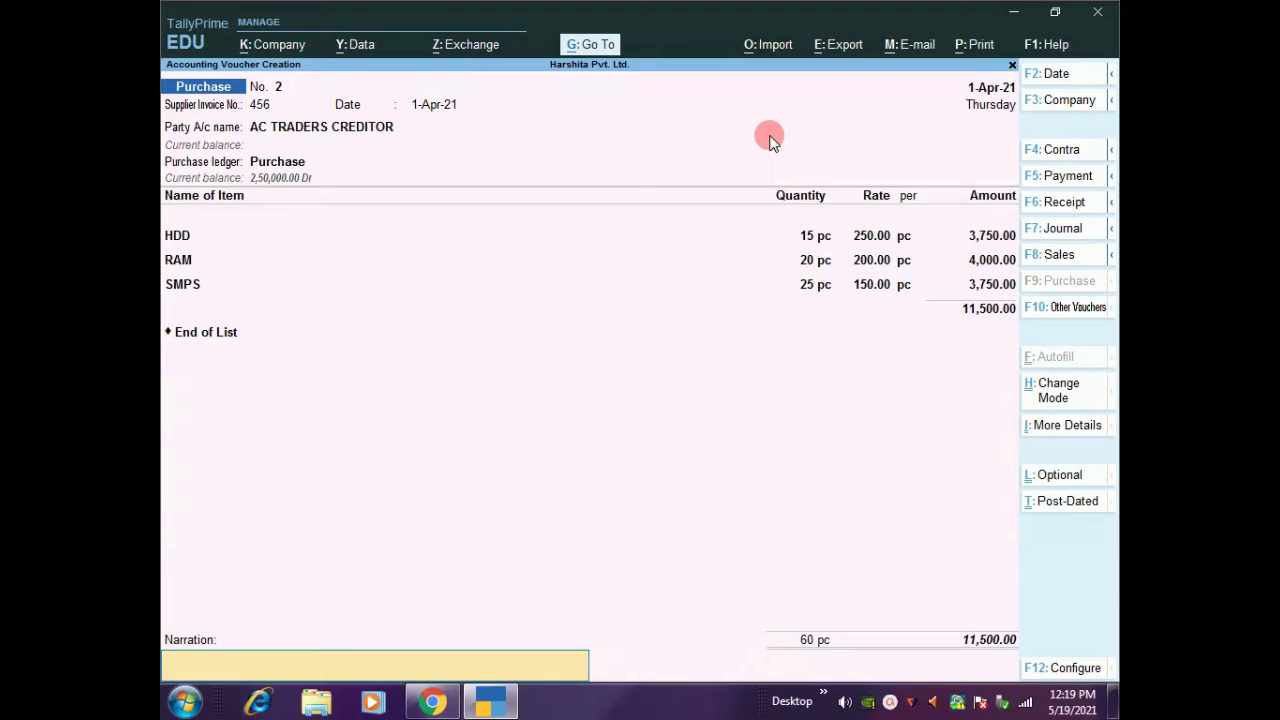
pyautogui.press('ctrl')
pyautogui.hotkey('ctrl', 'a')
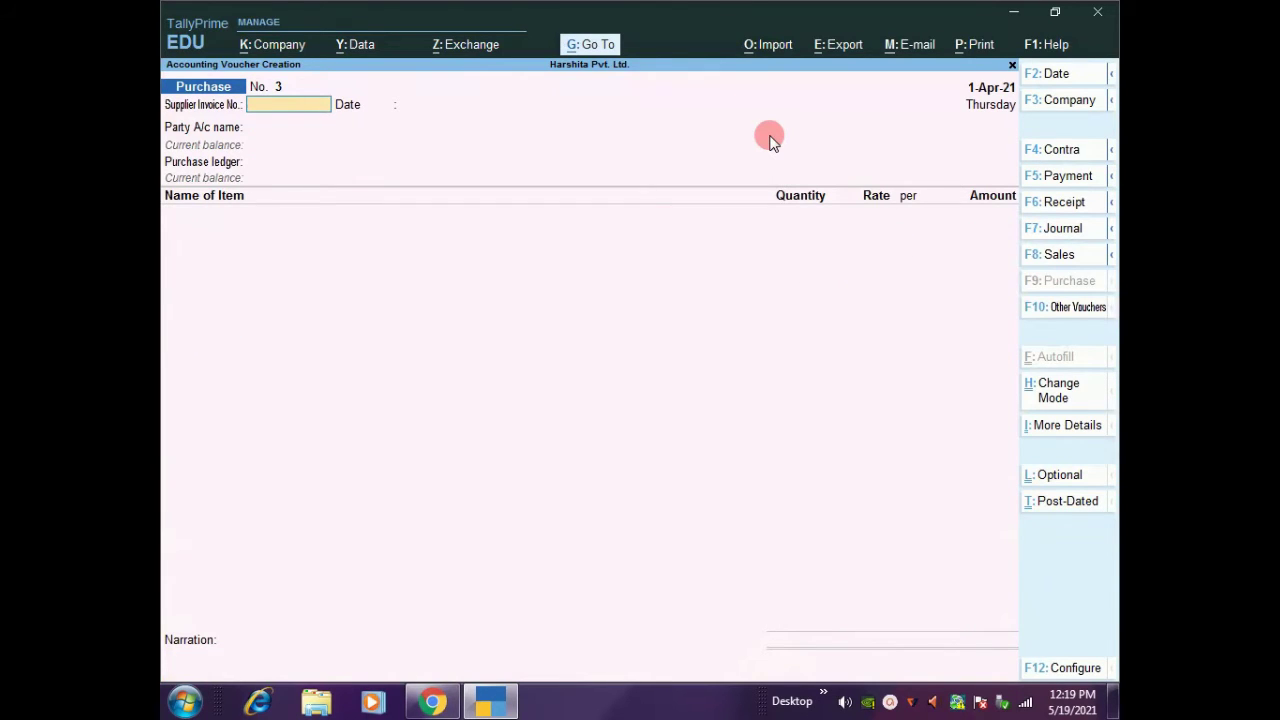
# Quit voucher creation and open the Stock Summary report from the Gateway of Tally.
pyautogui.press('Escape')
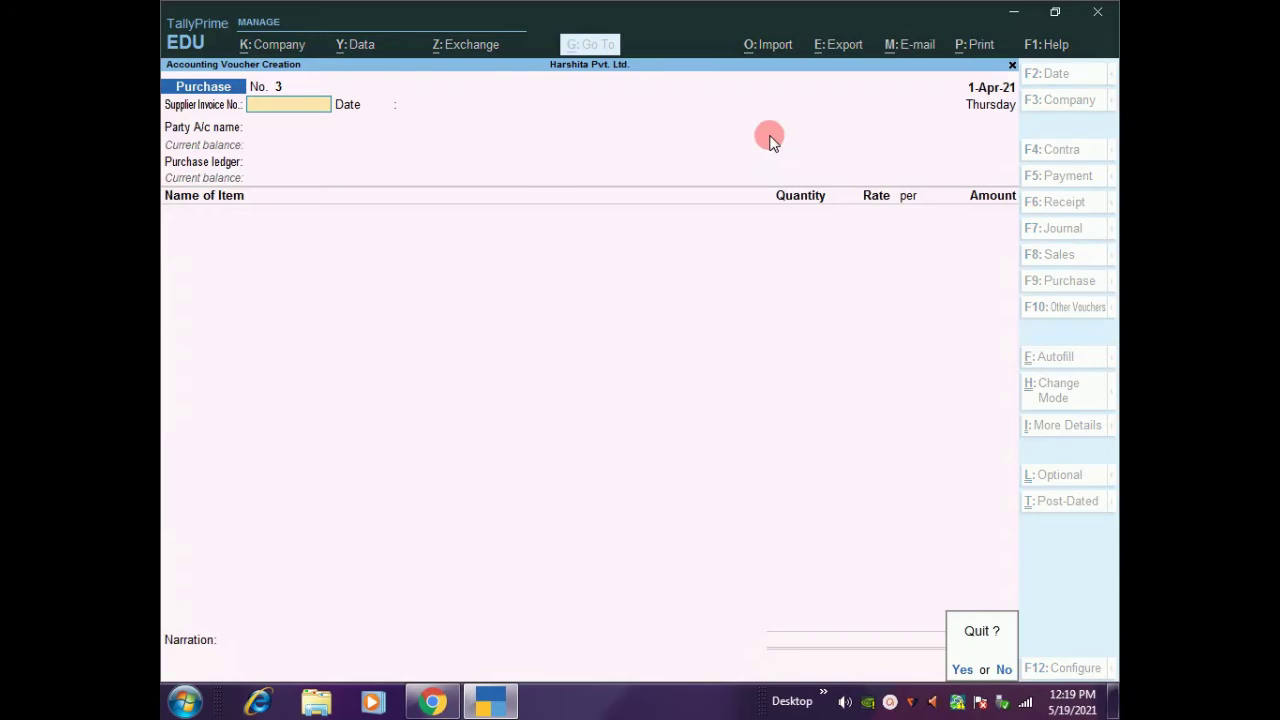
pyautogui.press('Return')
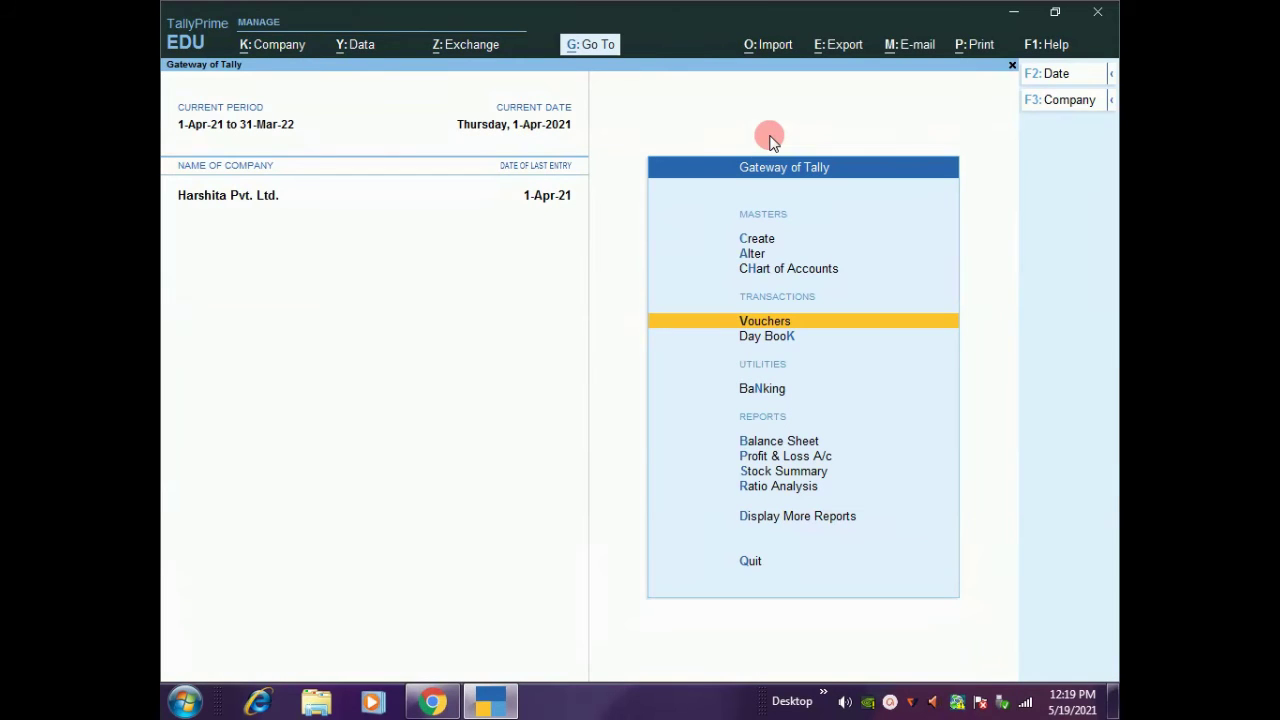
pyautogui.press('Down')
pyautogui.press('Down')
pyautogui.press('Down')
pyautogui.press('Down')
pyautogui.press('Down')
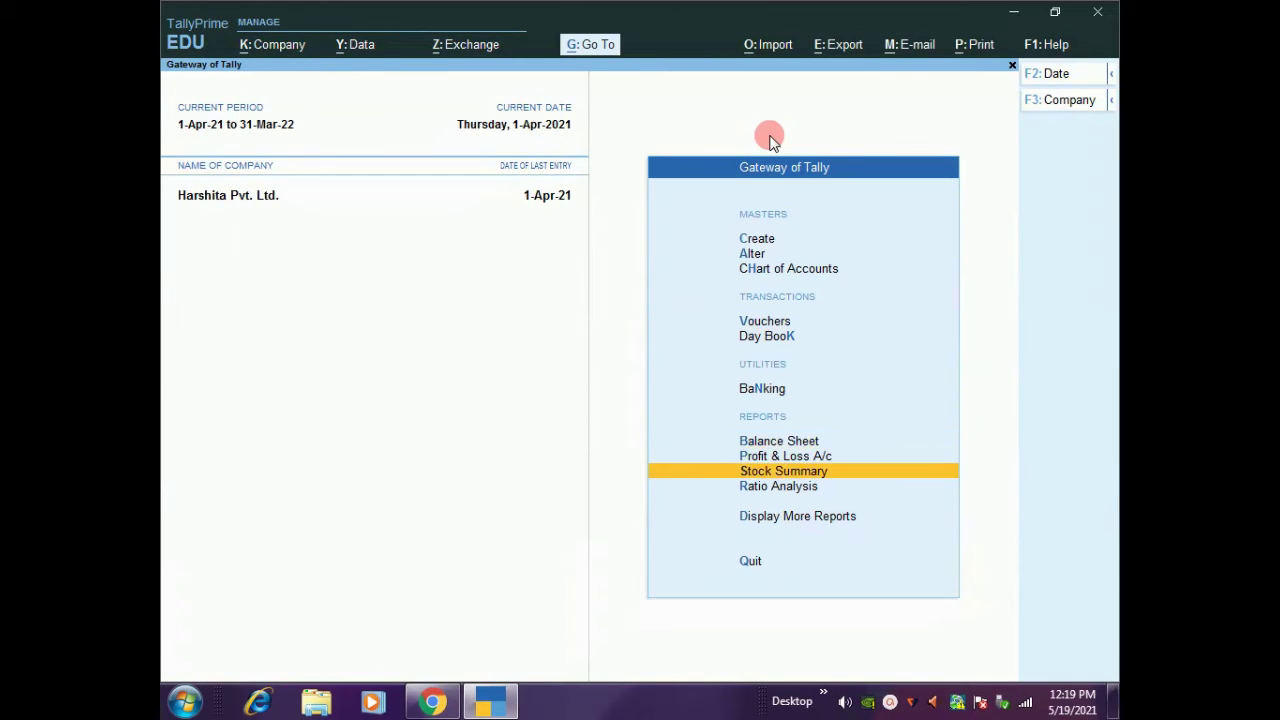
pyautogui.press('Return')
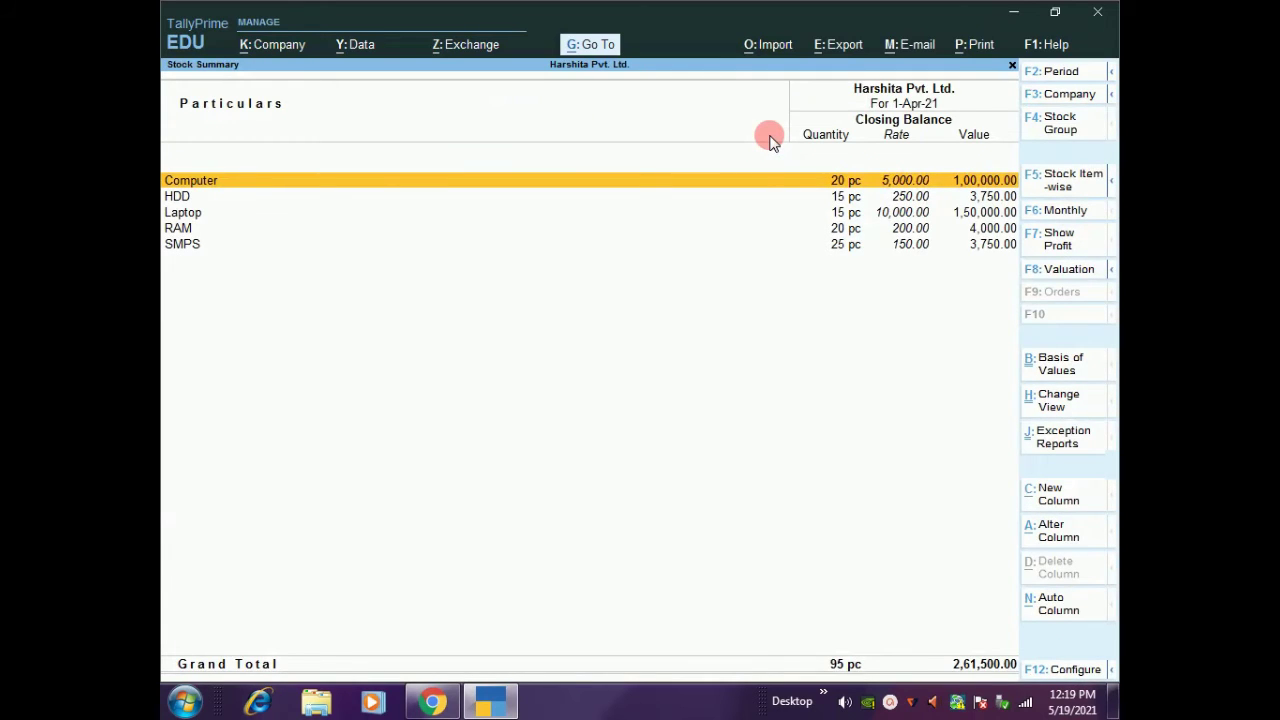
# Go through the stock items in the Stock Summary, examining their closing quantities, rates and values.
pyautogui.press('Down')
pyautogui.press('Up')
pyautogui.press('Down')
pyautogui.press('Down')
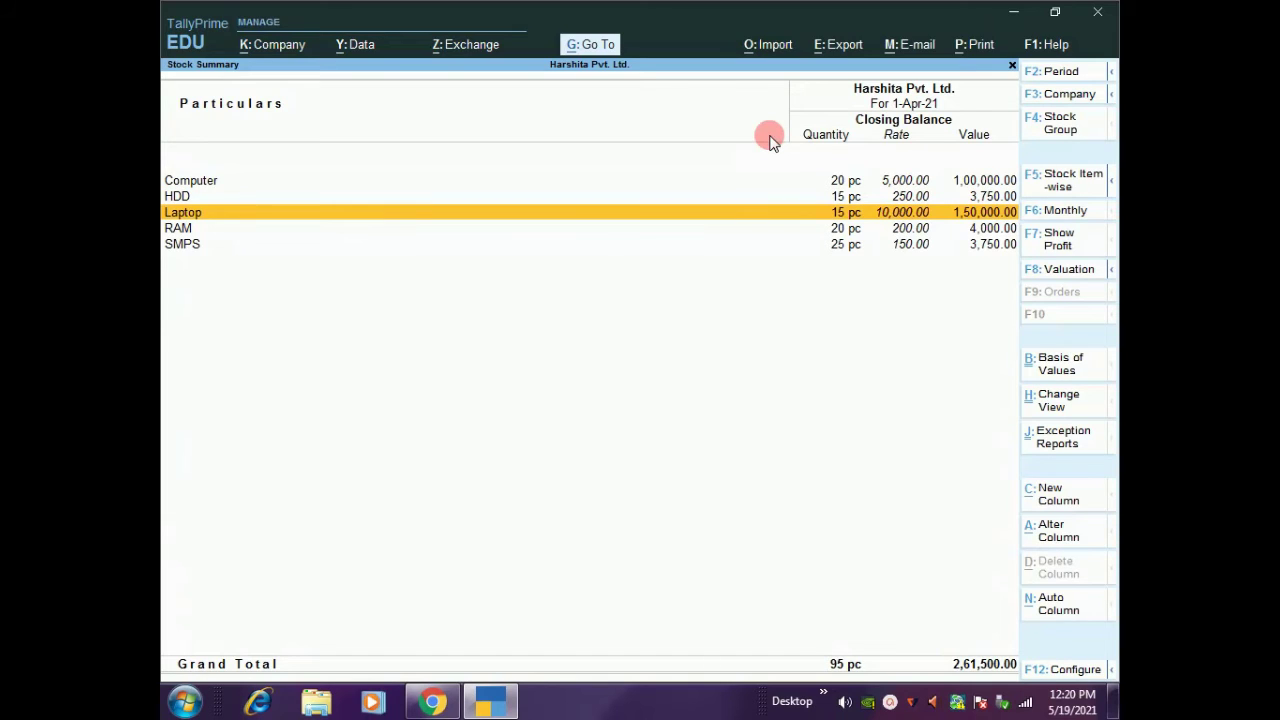
pyautogui.press('Up')
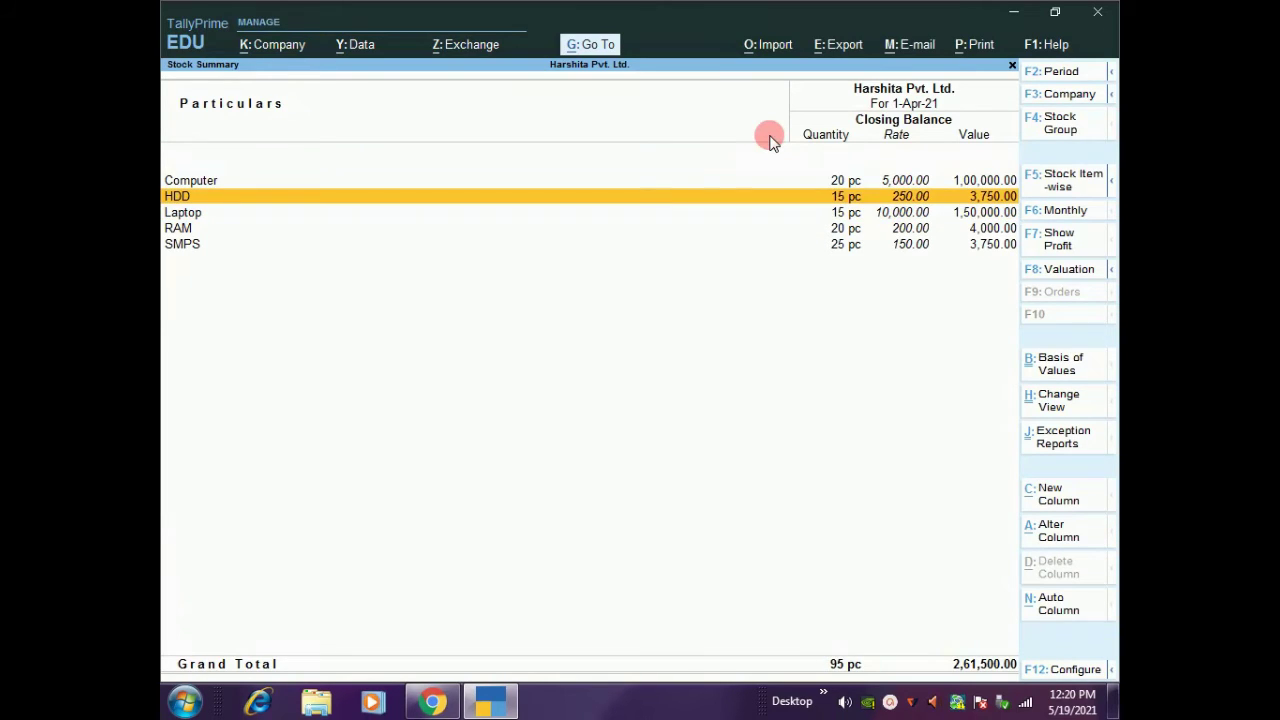
pyautogui.press('Down')
pyautogui.press('Down')
pyautogui.press('Down')
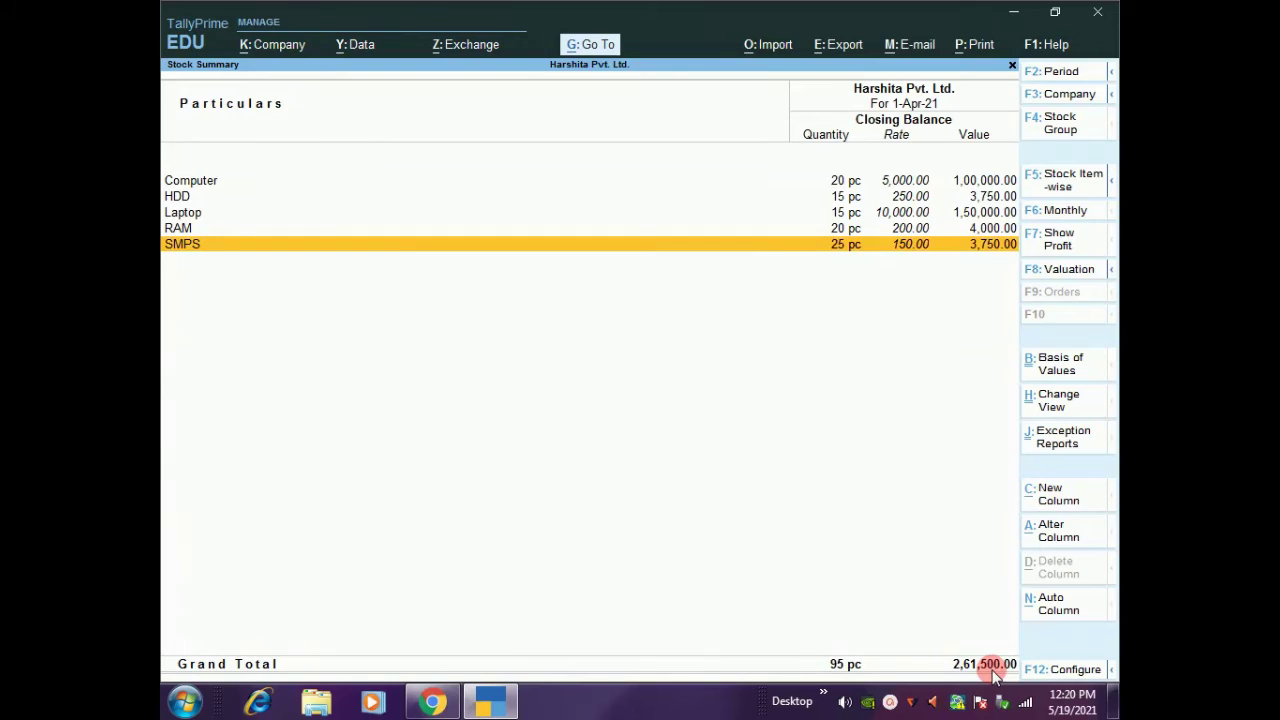
# Open the Balance Sheet and drill down through Current Assets into the Closing Stock details.
pyautogui.press('Escape')
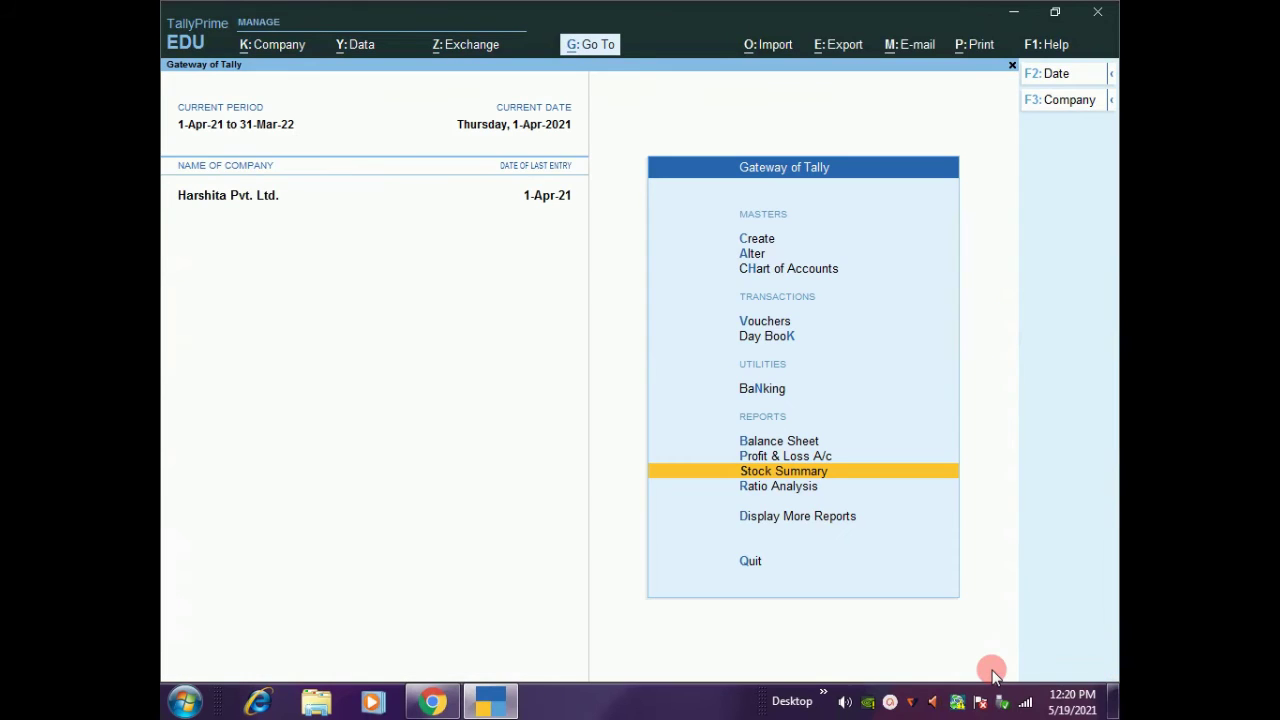
pyautogui.press('Up')
pyautogui.press('Up')
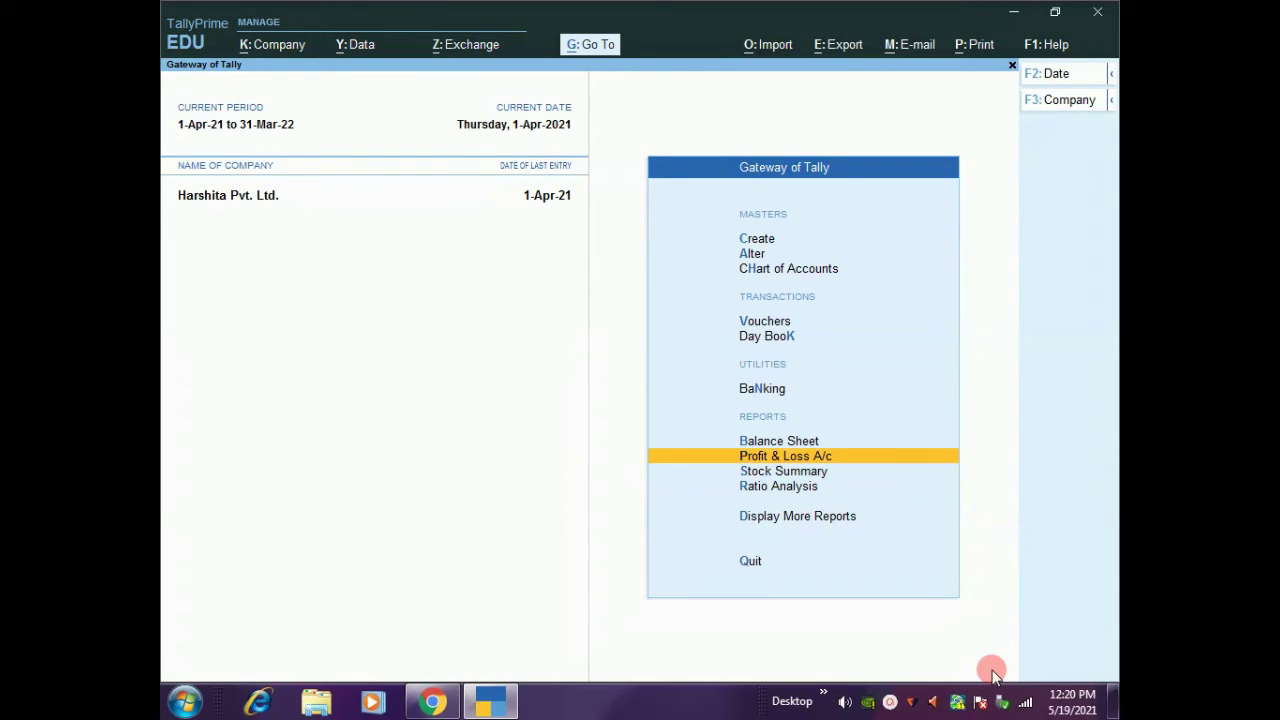
pyautogui.press('Return')
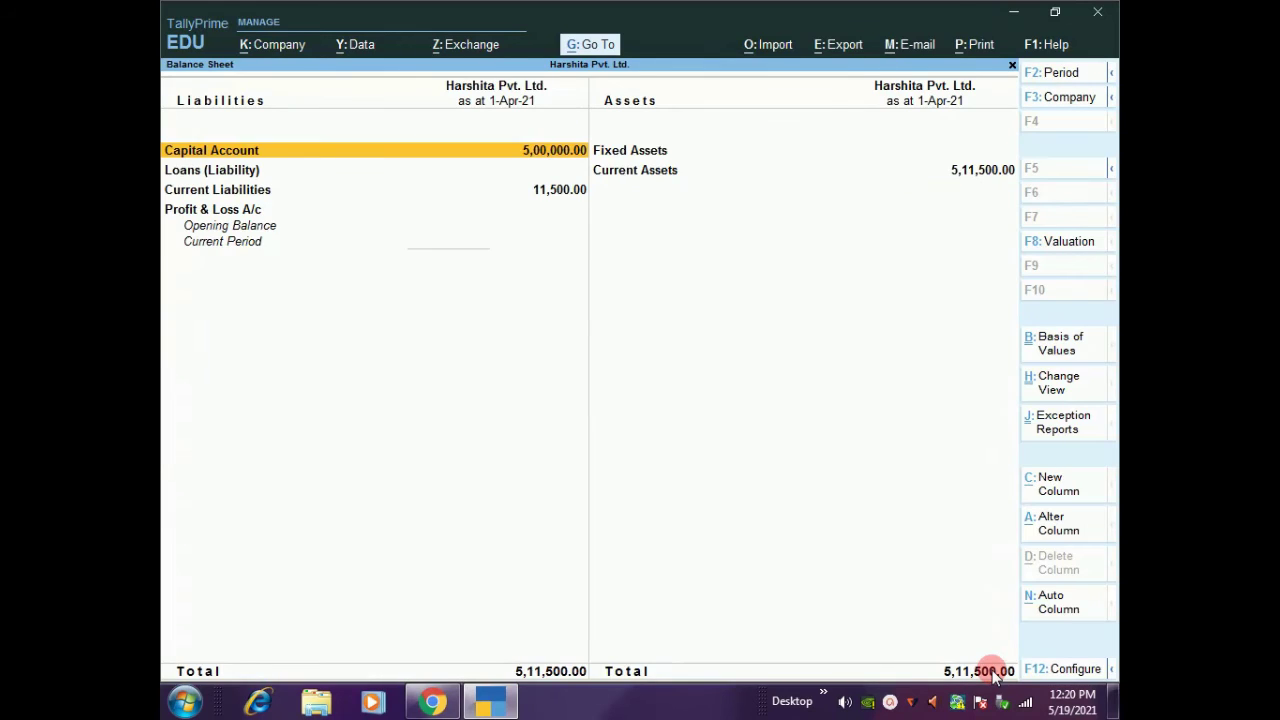
pyautogui.press('Right')
pyautogui.press('Down')
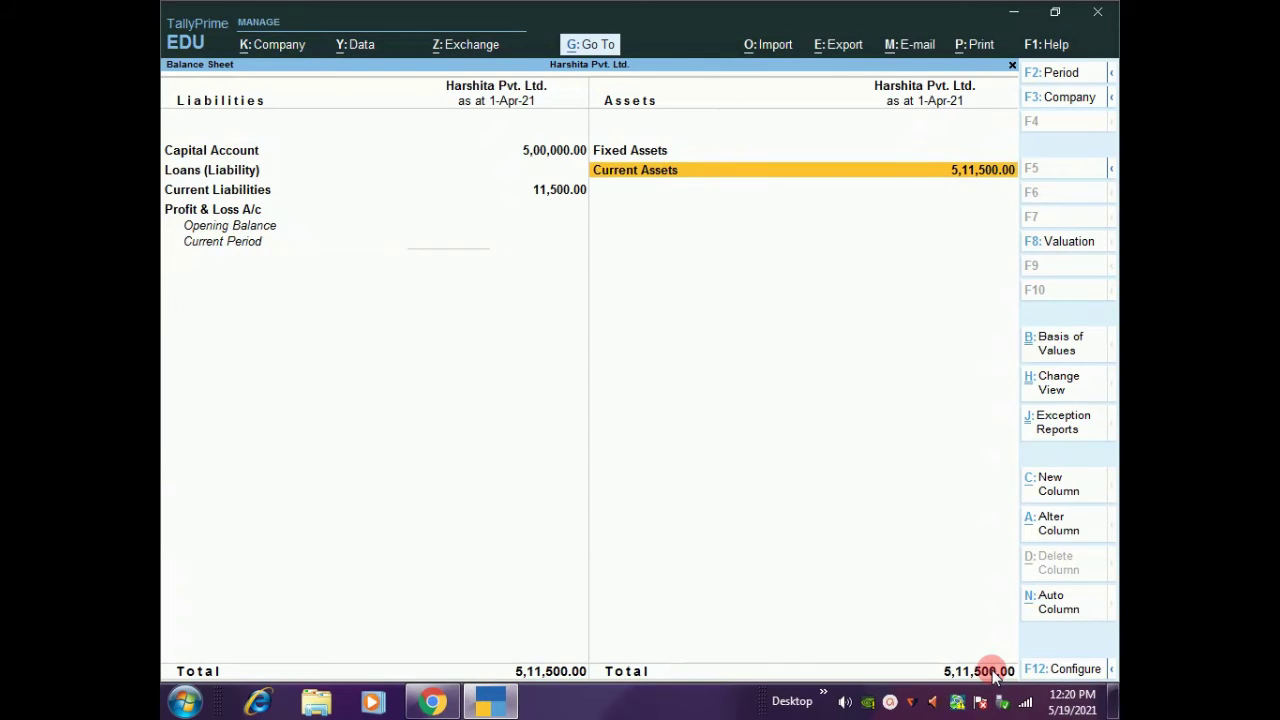
pyautogui.press('Return')
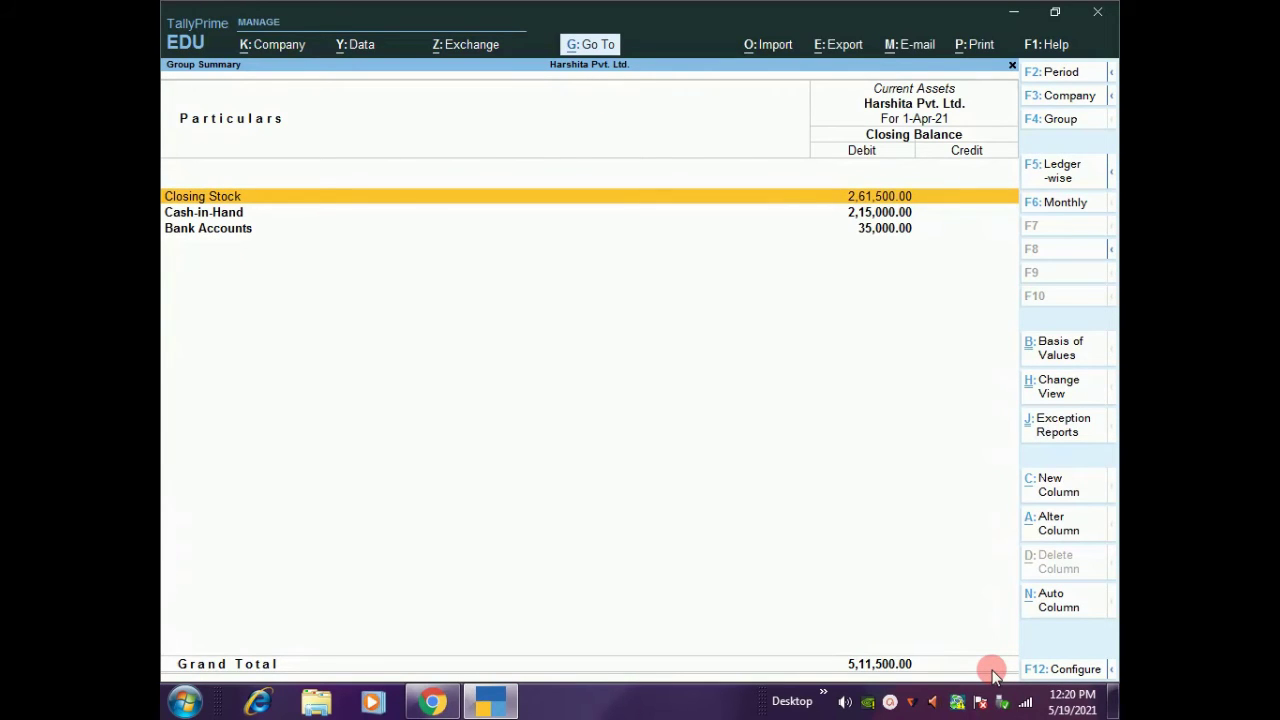
pyautogui.press('Return')
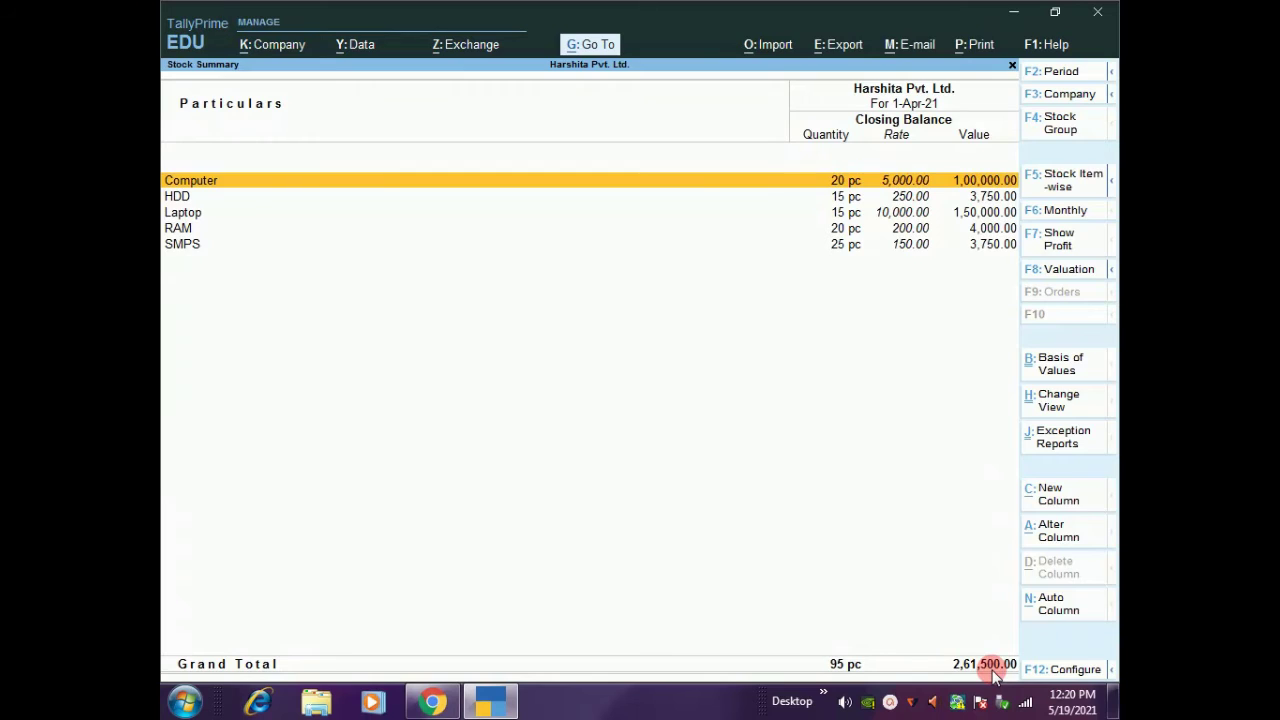
# Return to the Current Assets summary and drill down through Cash-in-Hand to the Cash ledger's April vouchers.
pyautogui.press('Escape')
pyautogui.press('Down')
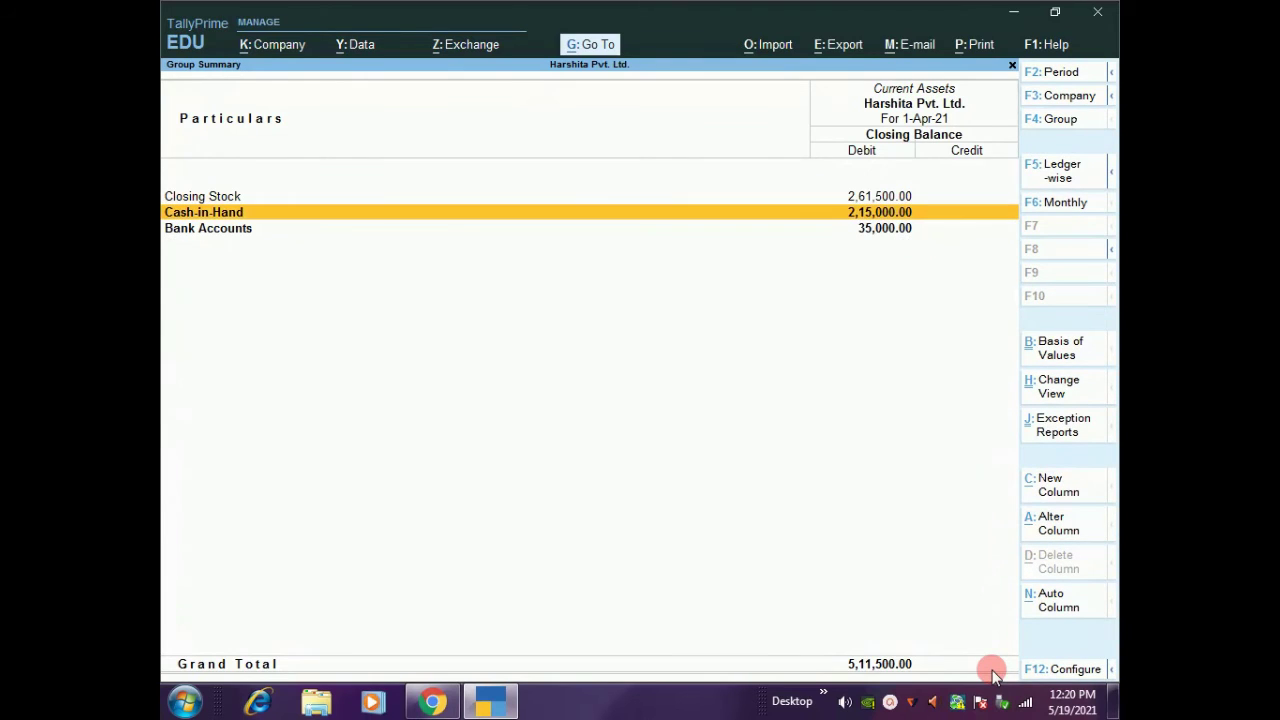
pyautogui.press('Return')
pyautogui.press('Return')
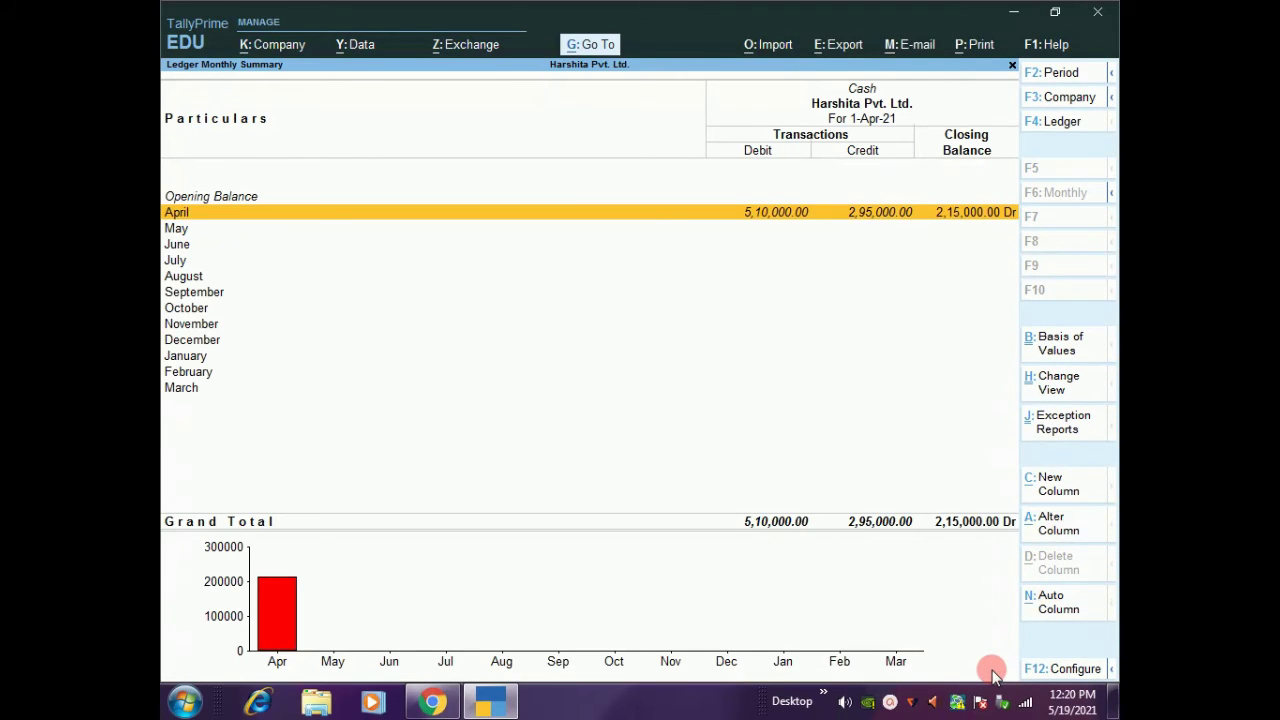
pyautogui.press('Return')
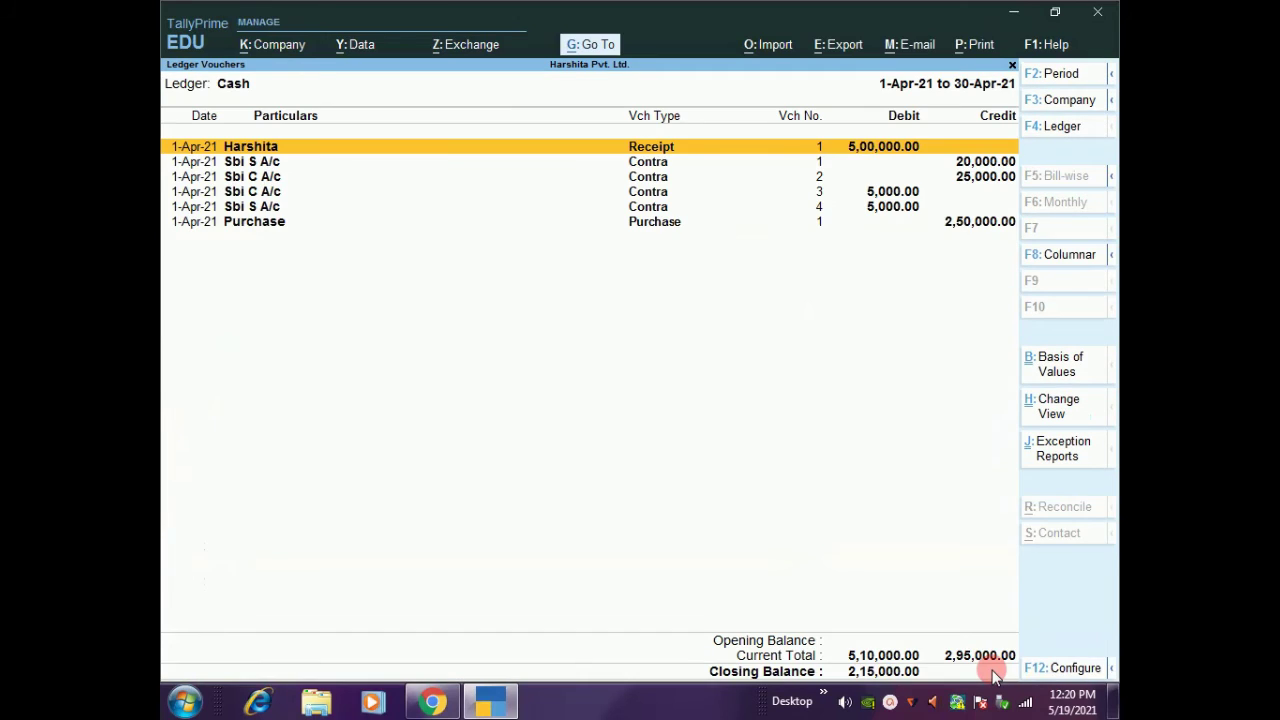
# Return from the Cash ledger vouchers to the Balance Sheet and open the Current Liabilities group summary.
pyautogui.press('Escape')
pyautogui.press('Escape')
pyautogui.press('Escape')
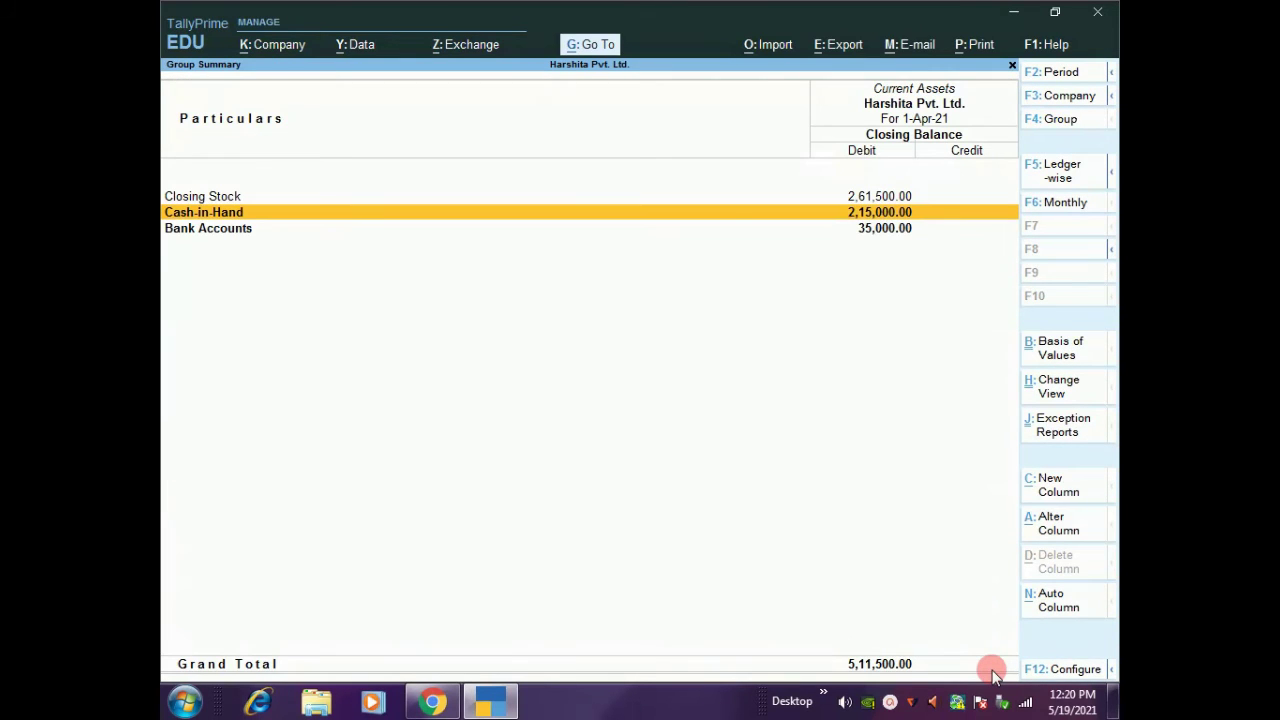
pyautogui.press('Escape')
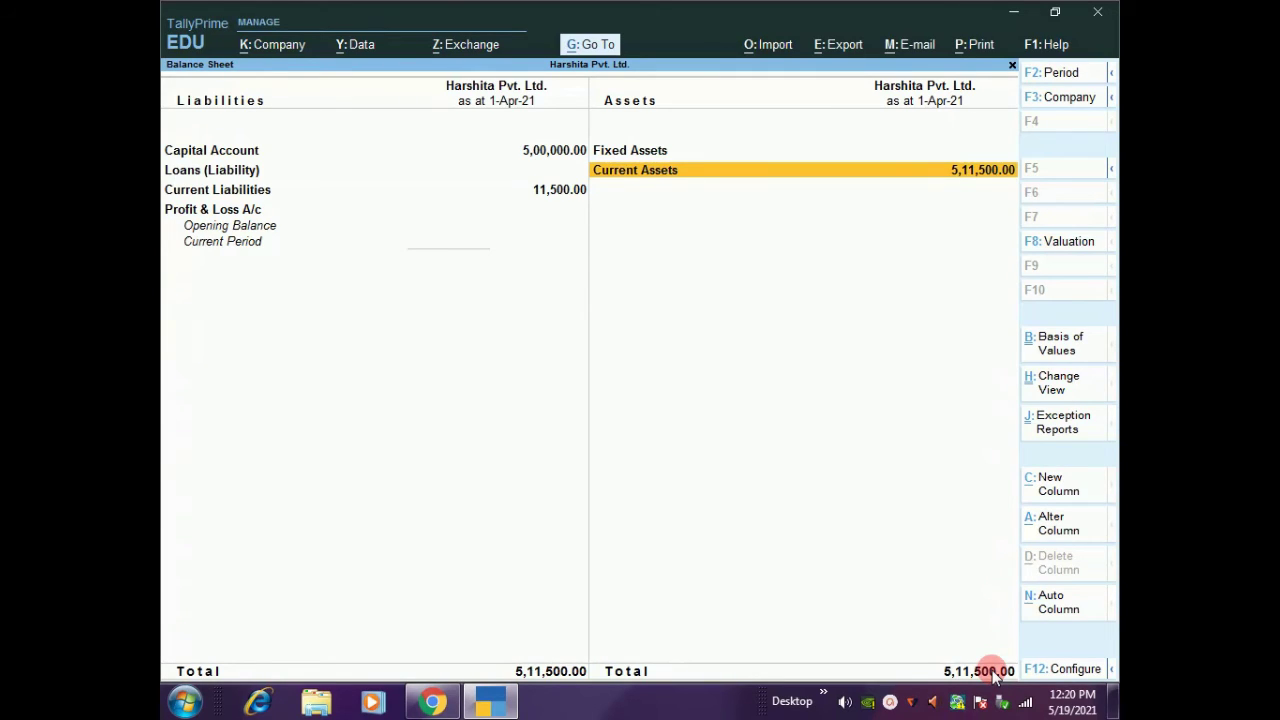
pyautogui.press('Left')
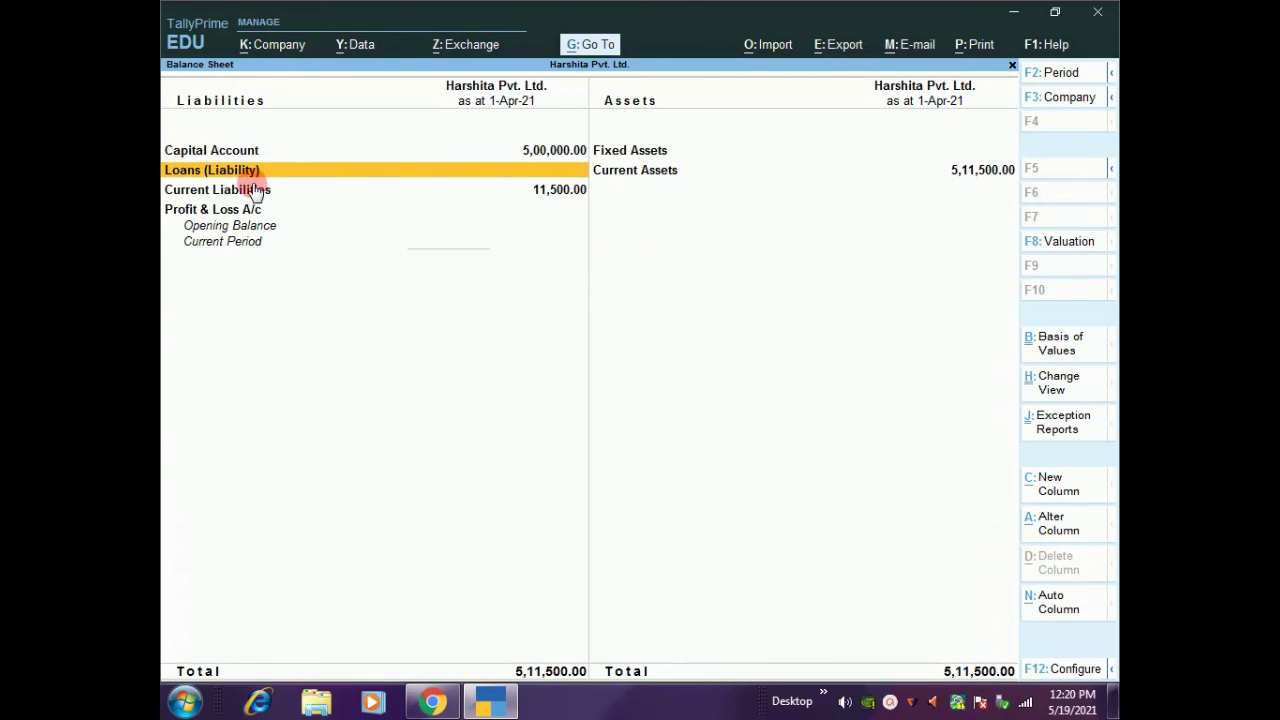
pyautogui.press('Down')
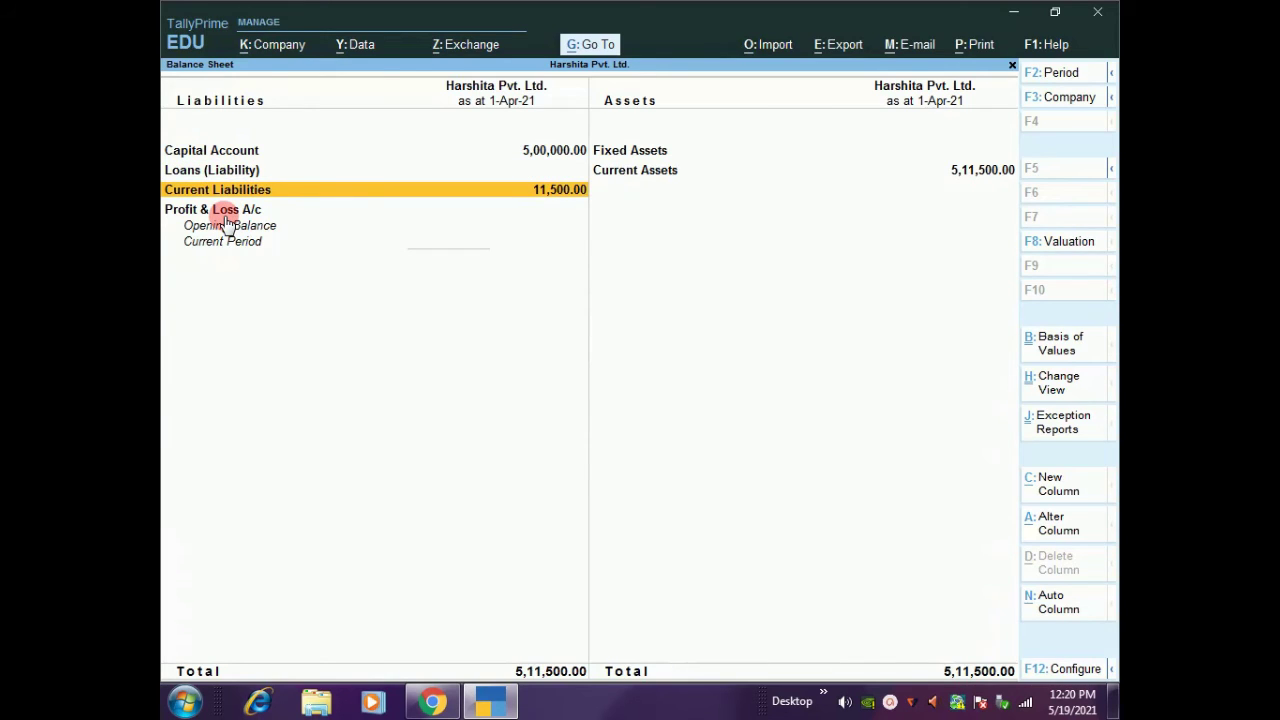
pyautogui.press('Return')
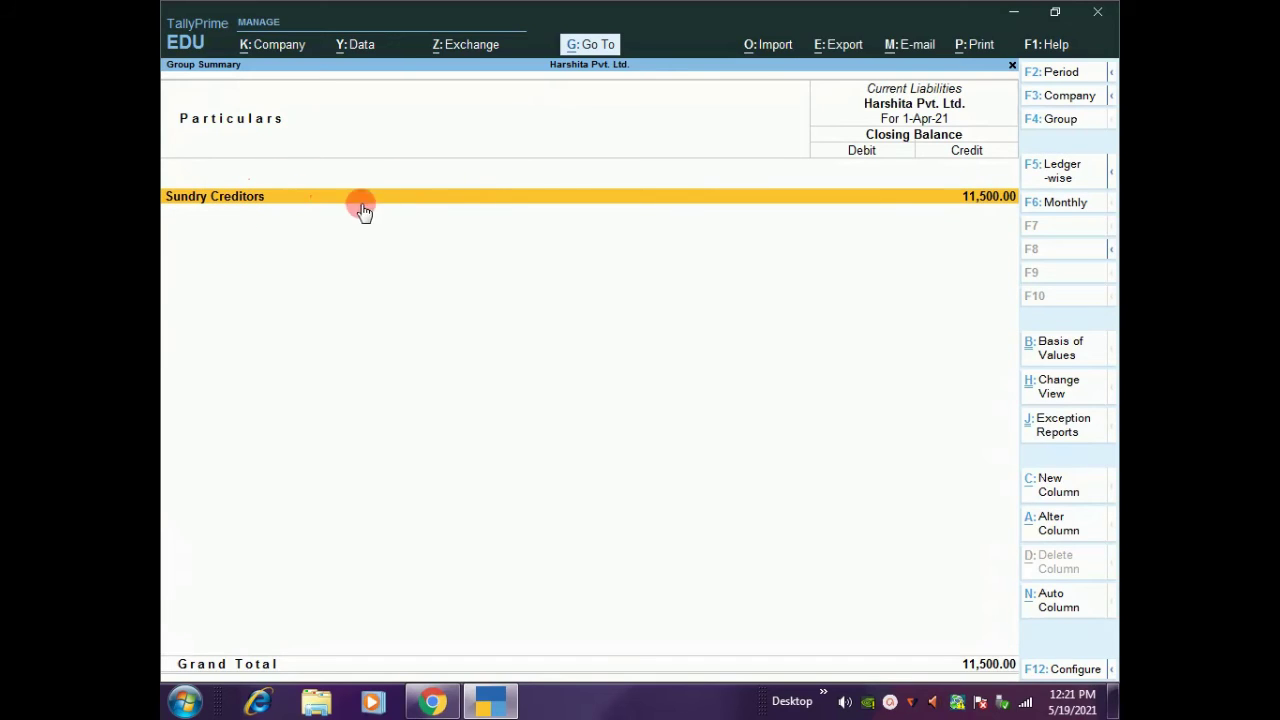
# Drill down through Sundry Creditors and the AC TRADERS CREDITOR ledger's April entries to its purchase voucher.
pyautogui.click(596, 208)
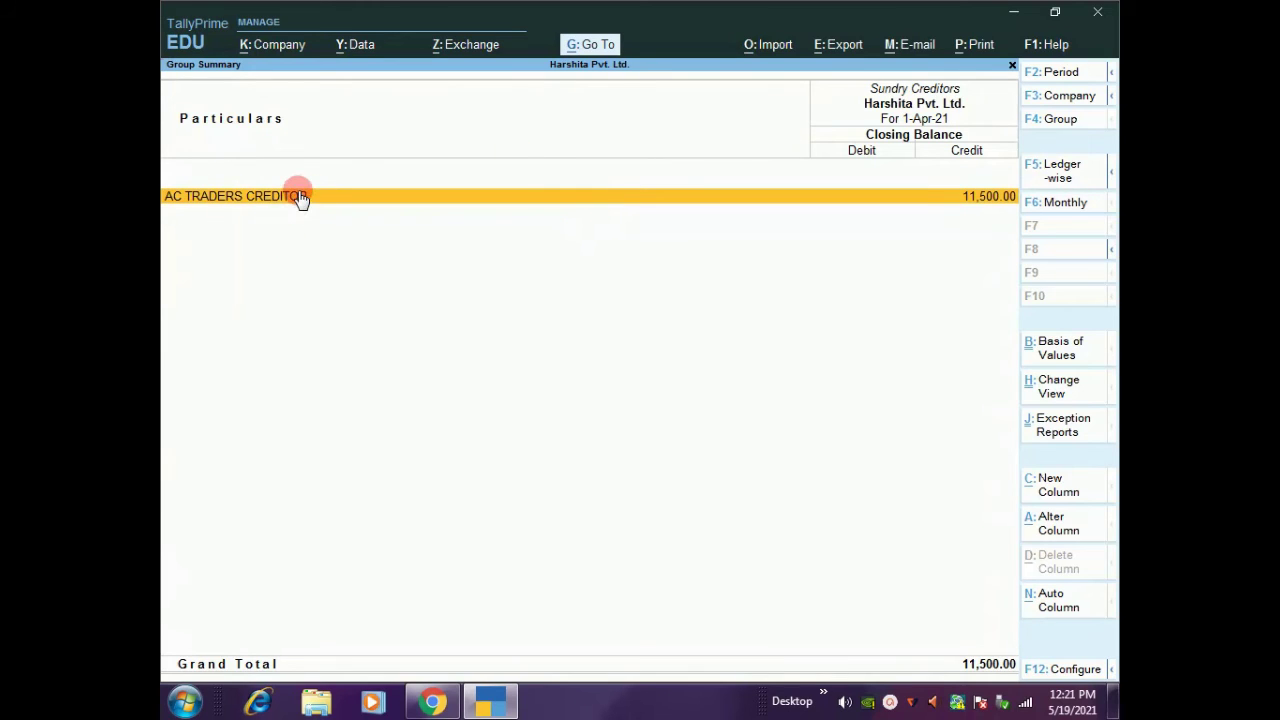
pyautogui.click(247, 197)
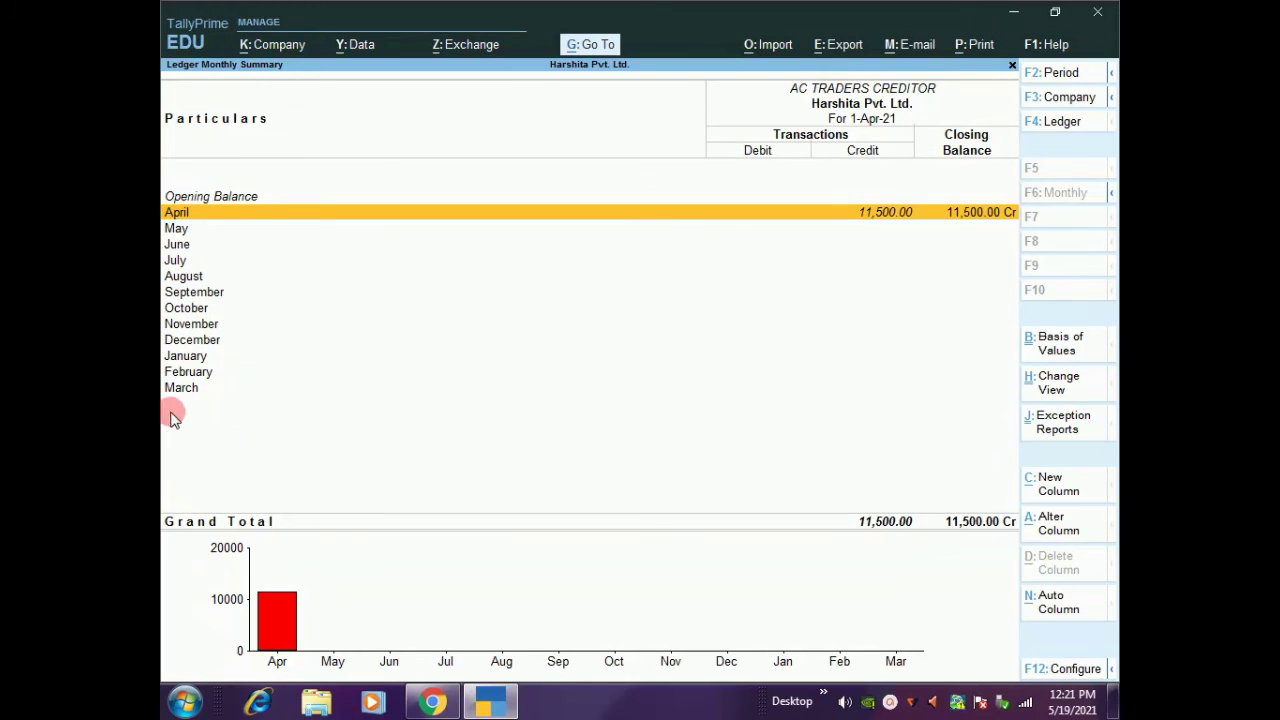
pyautogui.click(191, 214)
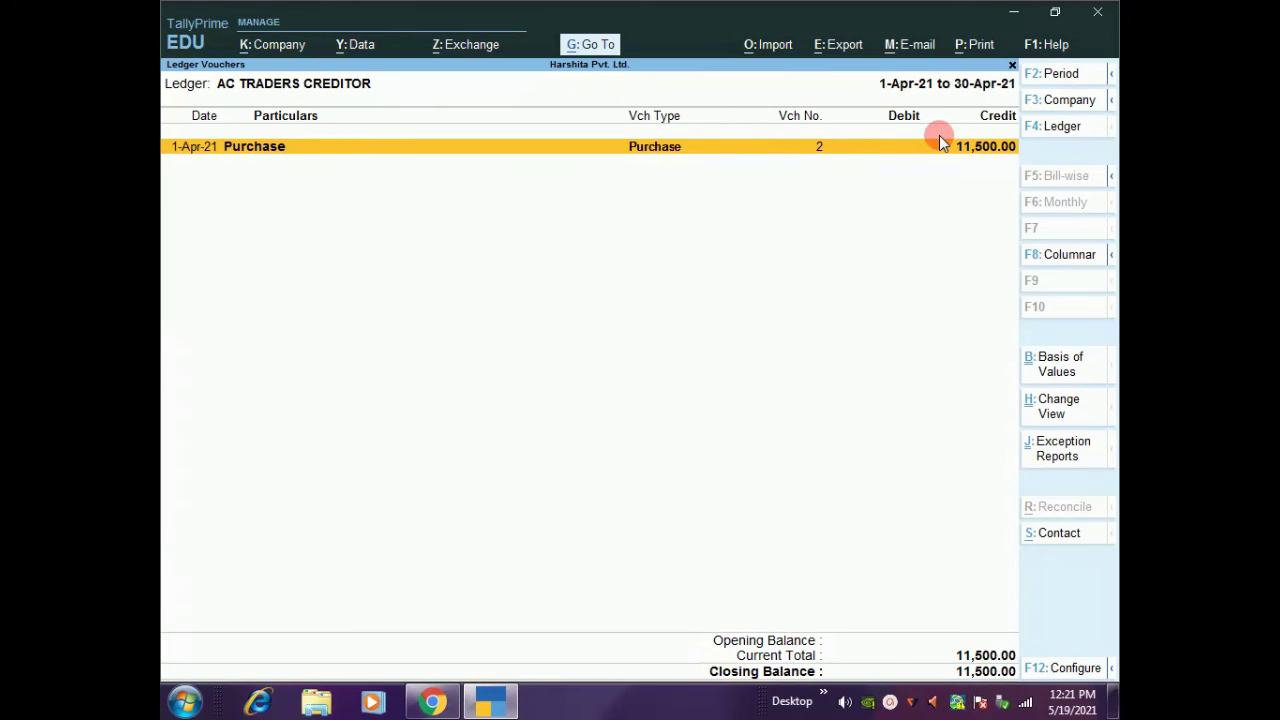
pyautogui.click(891, 152)
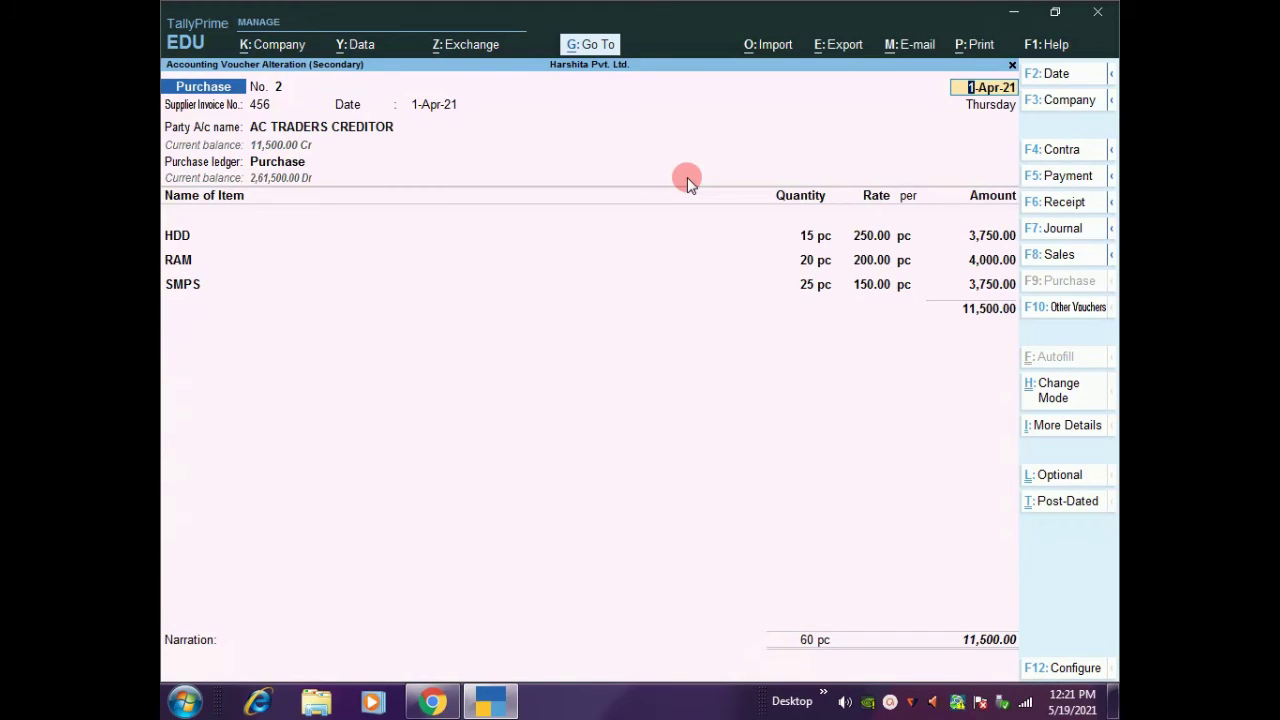
# Leave the purchase voucher without changes and back out of the reports to the Gateway of Tally.
pyautogui.press('Escape')
pyautogui.press('Escape')
pyautogui.press('Escape')
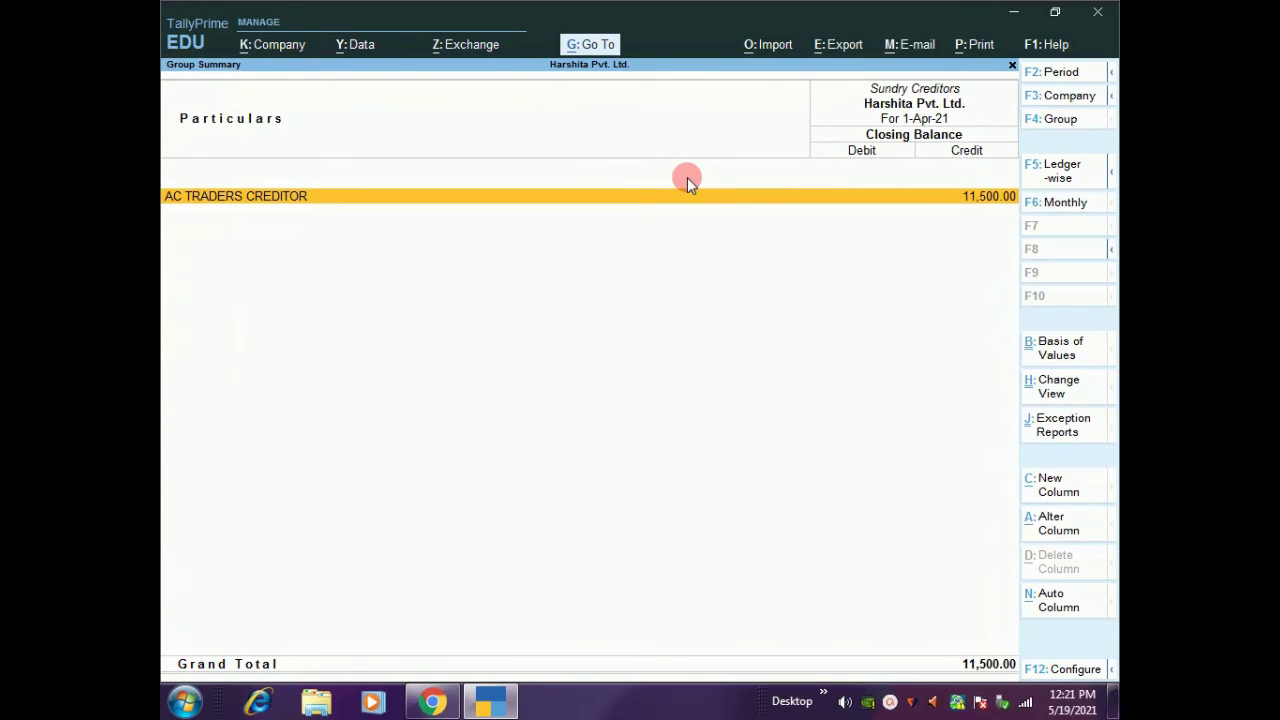
pyautogui.press('Escape')
pyautogui.press('Escape')
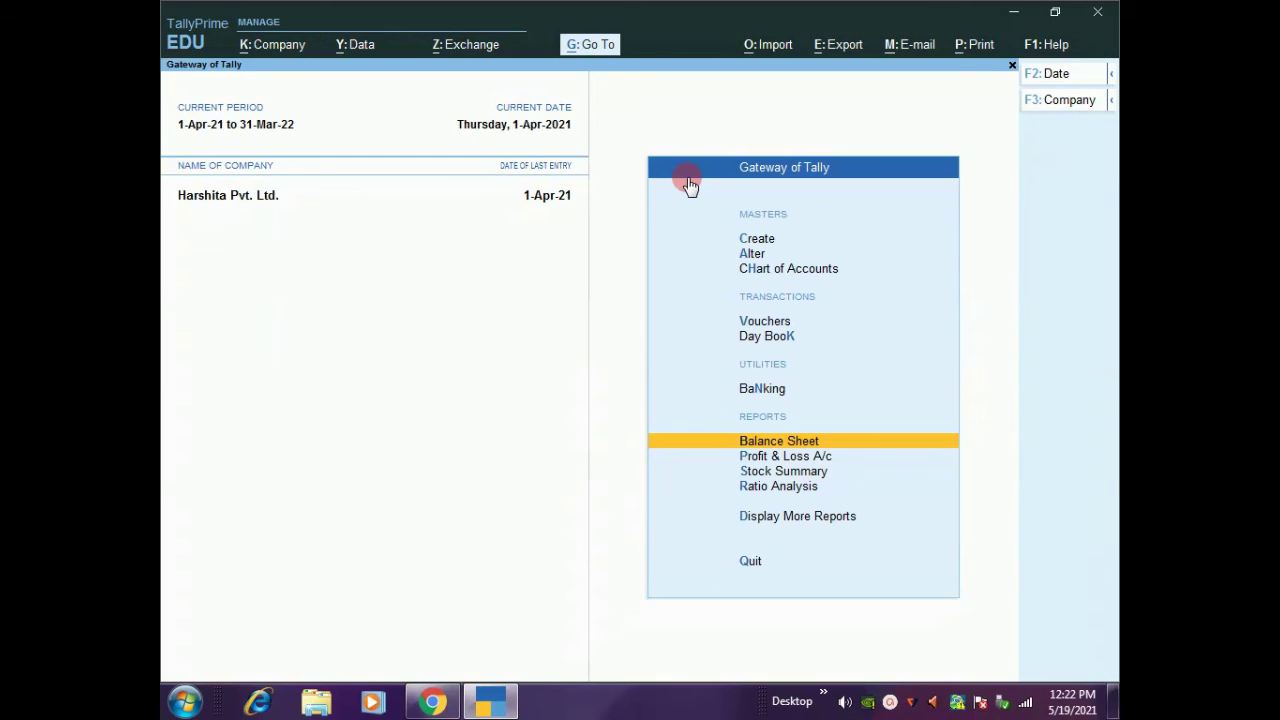
# Reopen the Balance Sheet and drill down through Current Liabilities and Sundry Creditors to the AC TRADERS CREDITOR monthly summary.
pyautogui.press('Return')
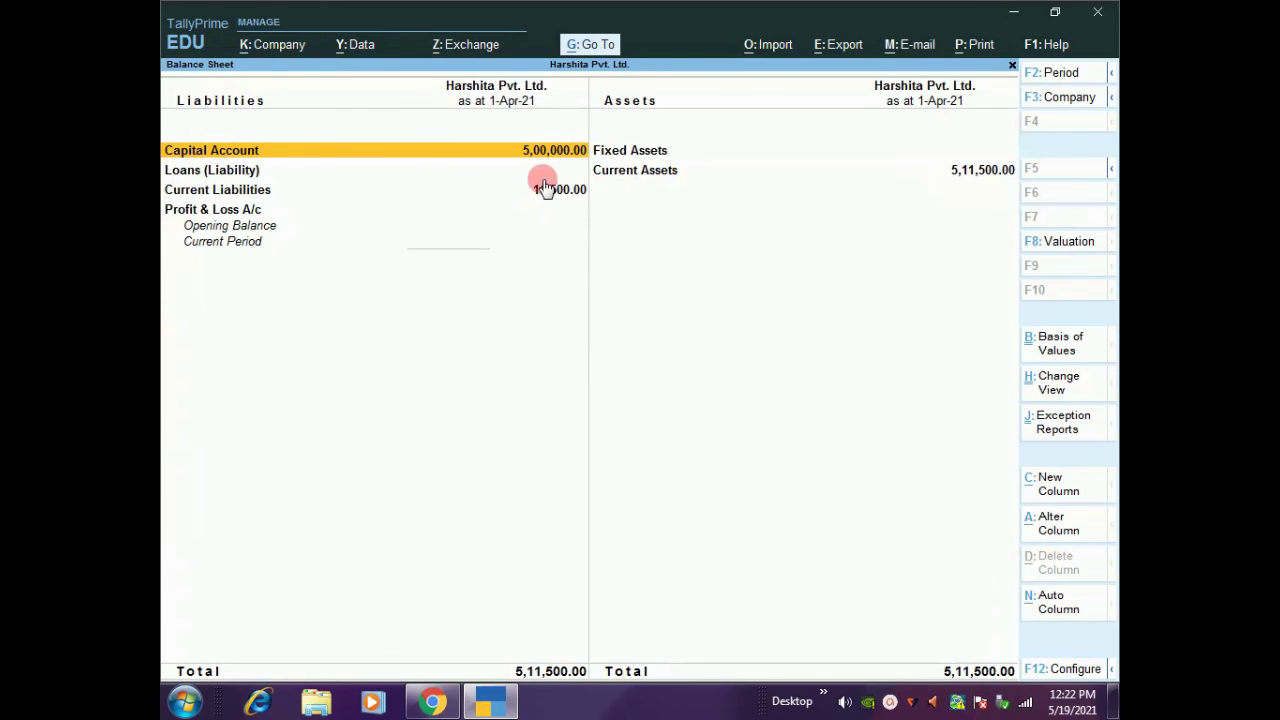
pyautogui.press('Down')
pyautogui.press('Down')
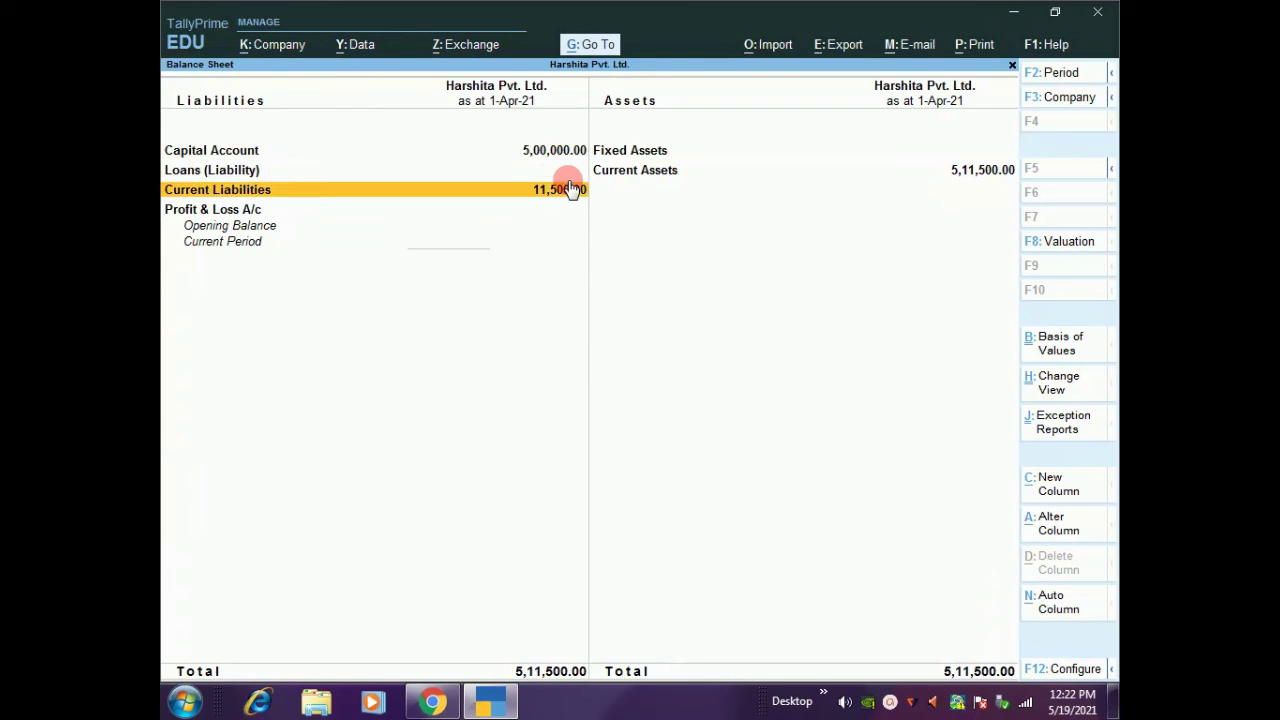
pyautogui.press('Return')
pyautogui.click(568, 186)
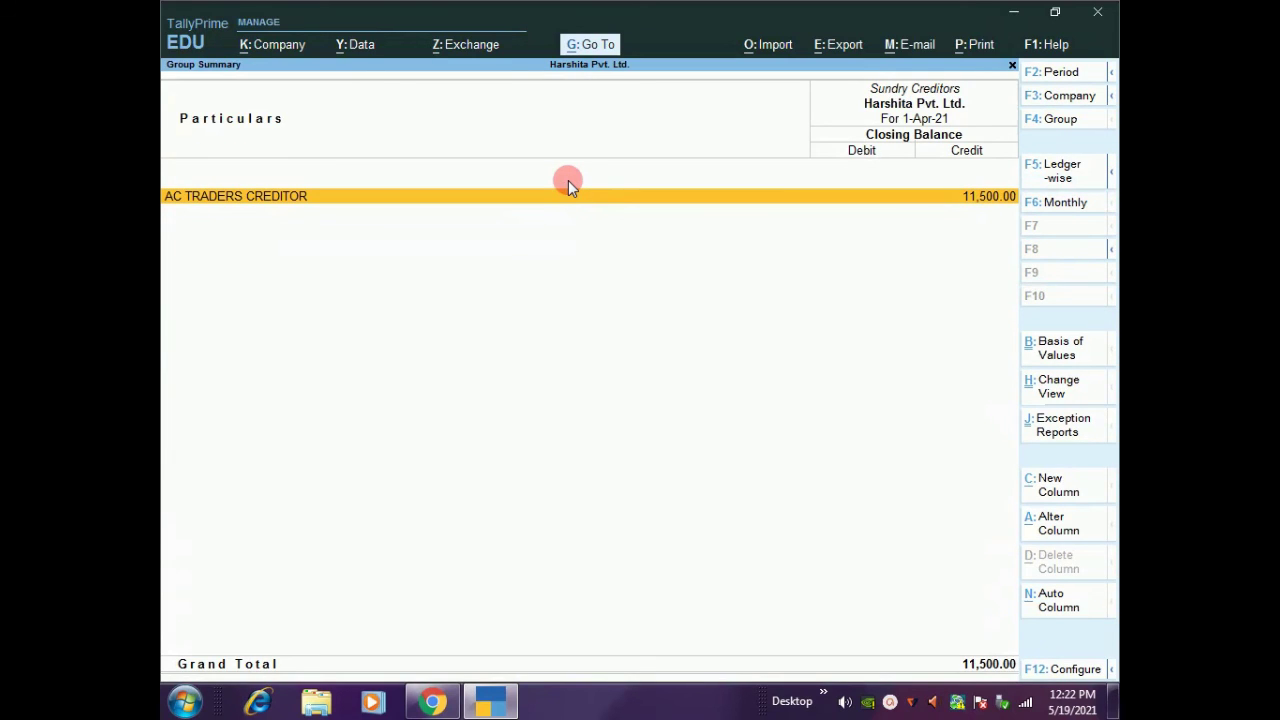
pyautogui.click(568, 186)
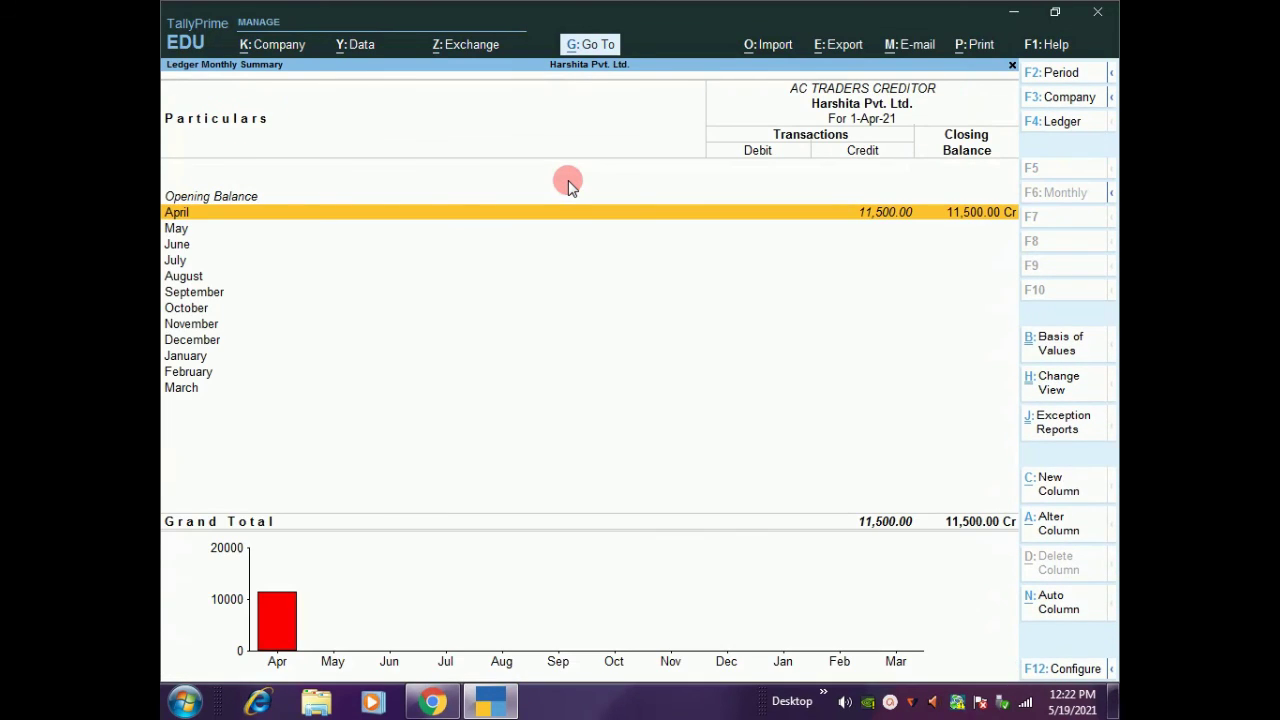
# Close the creditor's monthly summary and the Balance Sheet reports, returning to the Gateway of Tally.
pyautogui.press('Escape')
pyautogui.press('Escape')
pyautogui.press('Escape')
pyautogui.press('Escape')
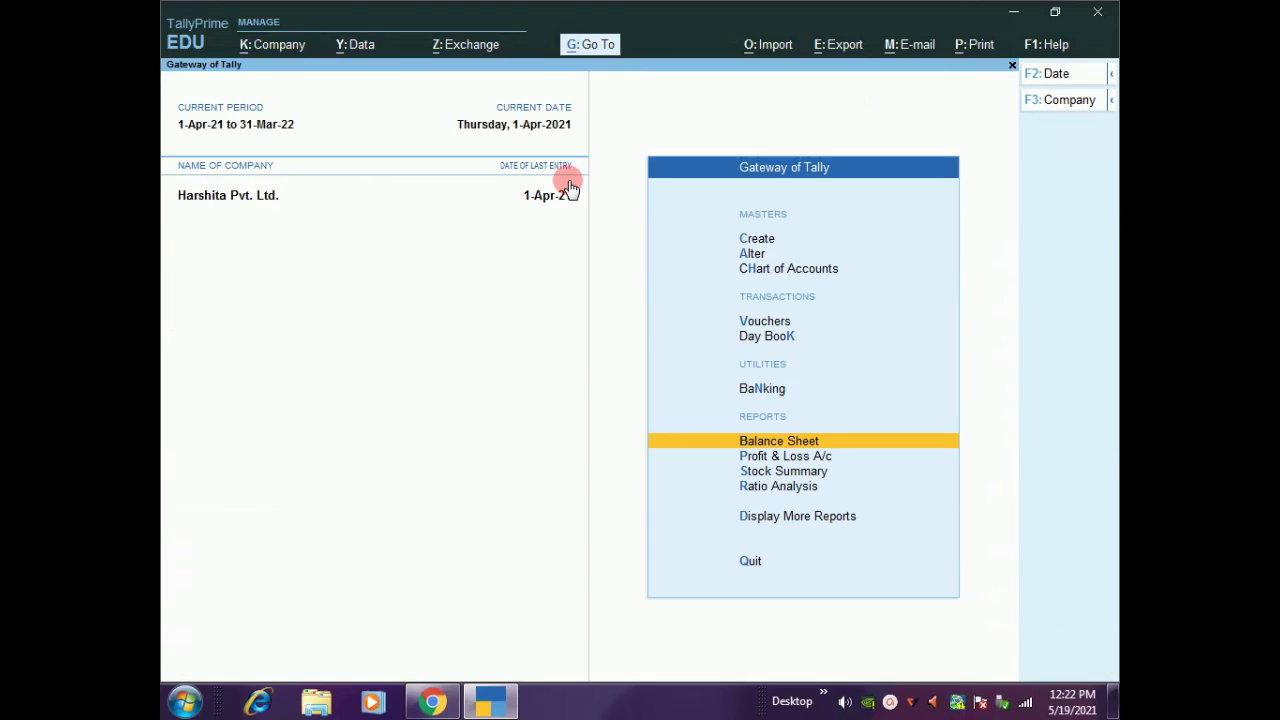